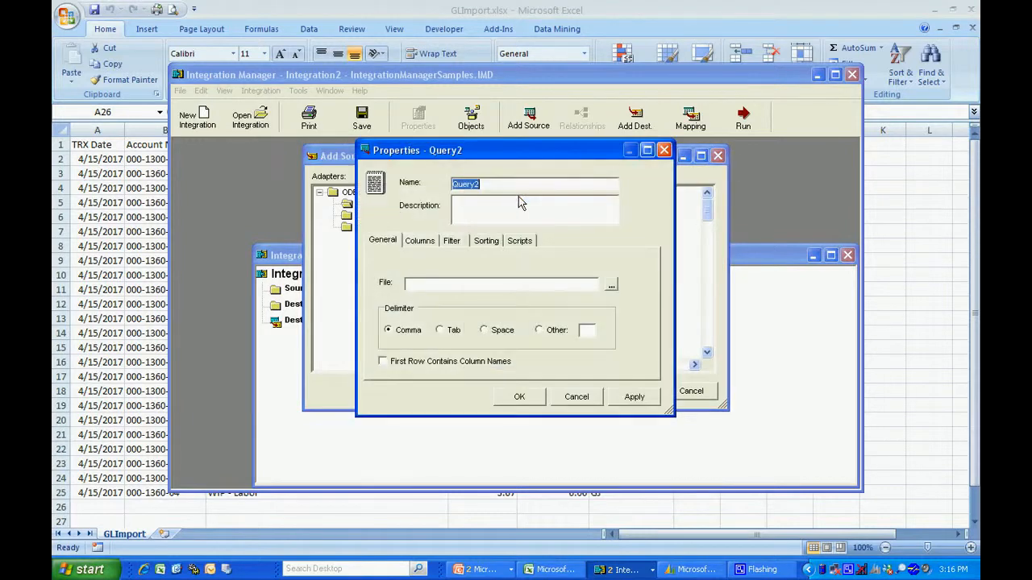
Step: Name the new text source 1Header, assign the comma-delimited file GLImport.csv, and mark its first row as containing column names
{"action": "type", "text": "1"}
{"action": "left_click", "coordinate": [610, 285]}
{"action": "left_click", "coordinate": [403, 166]}
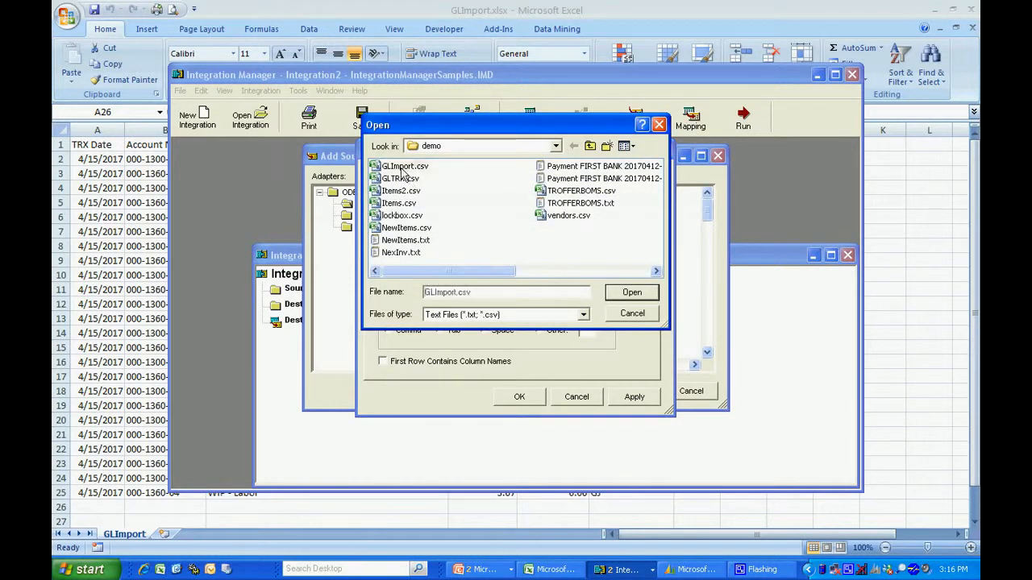
{"action": "left_click", "coordinate": [622, 294]}
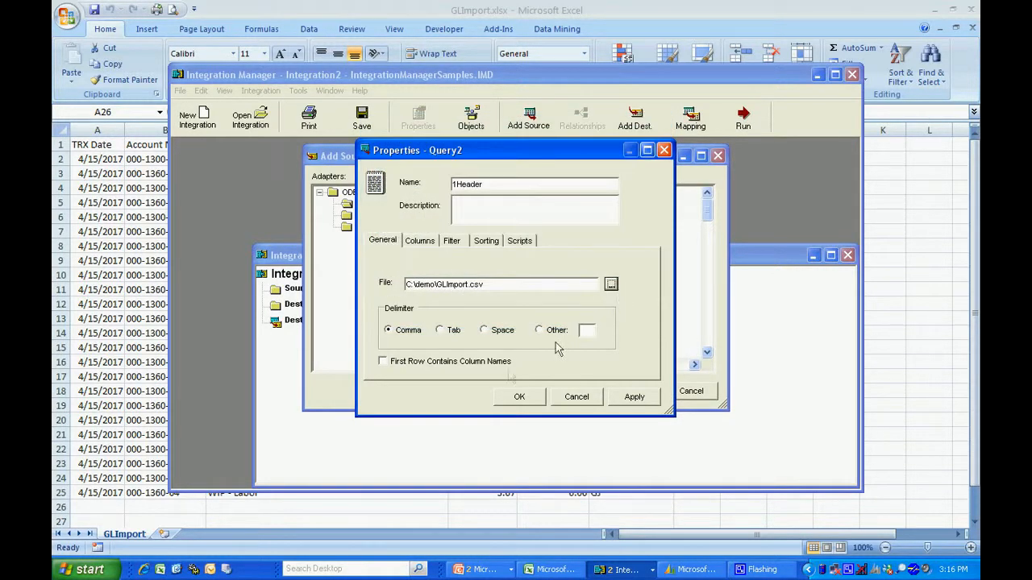
{"action": "left_click", "coordinate": [384, 362]}
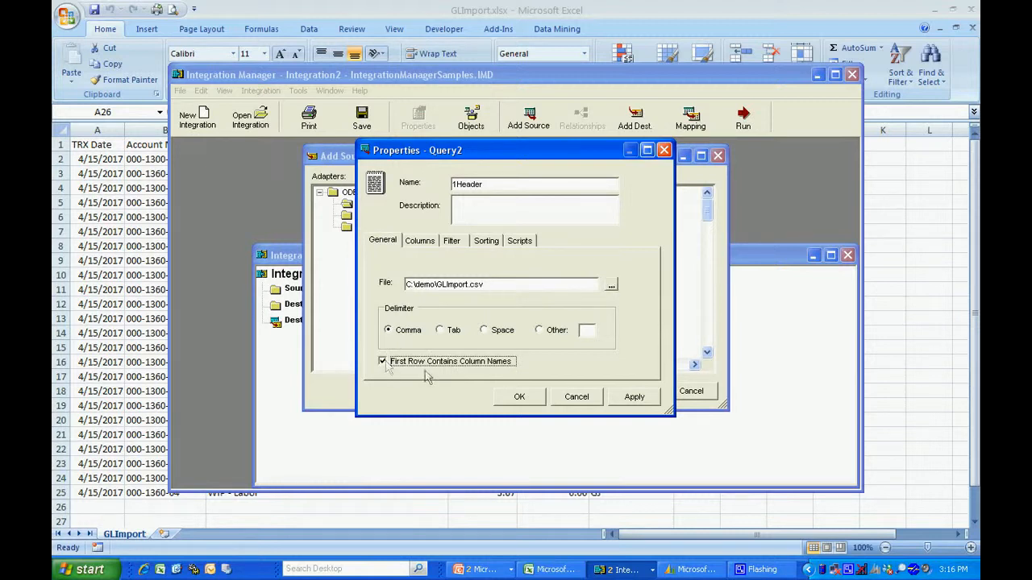
{"action": "left_click", "coordinate": [633, 399]}
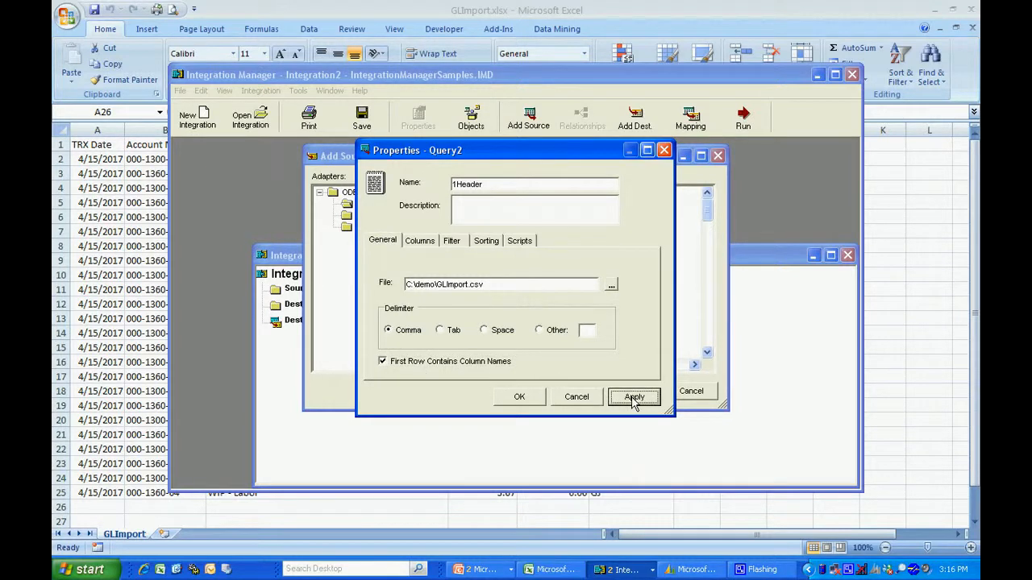
Step: Mark TRX Date as the key column of the 1Header source, group by TRX Date, and save the source
{"action": "left_click", "coordinate": [418, 241]}
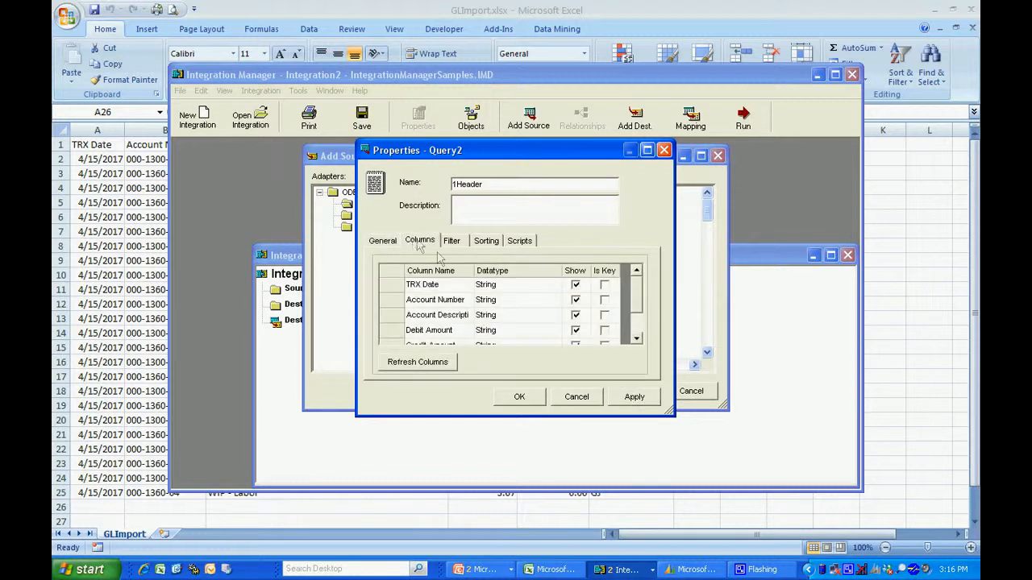
{"action": "left_click", "coordinate": [606, 288]}
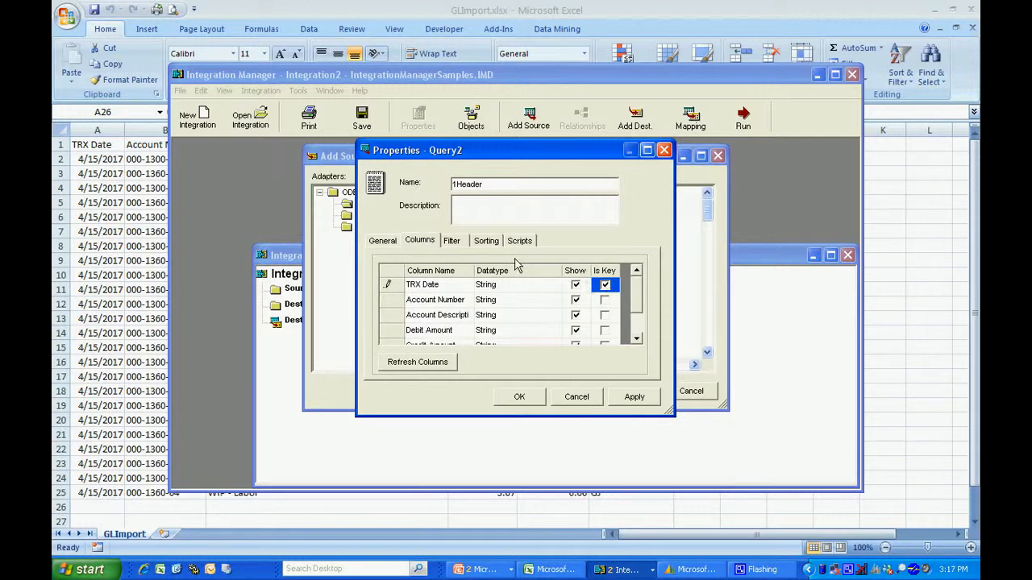
{"action": "left_click", "coordinate": [487, 241]}
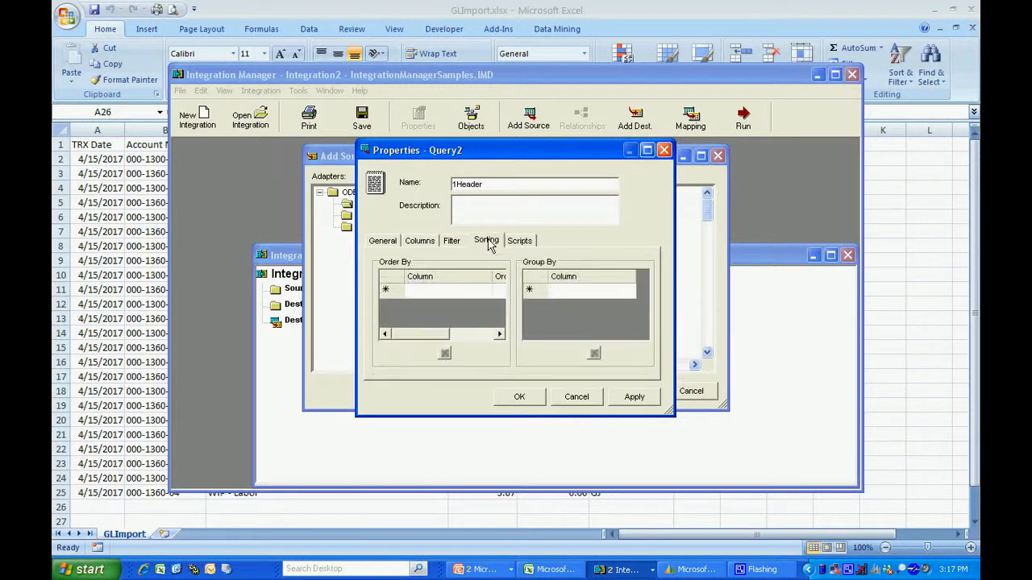
{"action": "left_click", "coordinate": [583, 292]}
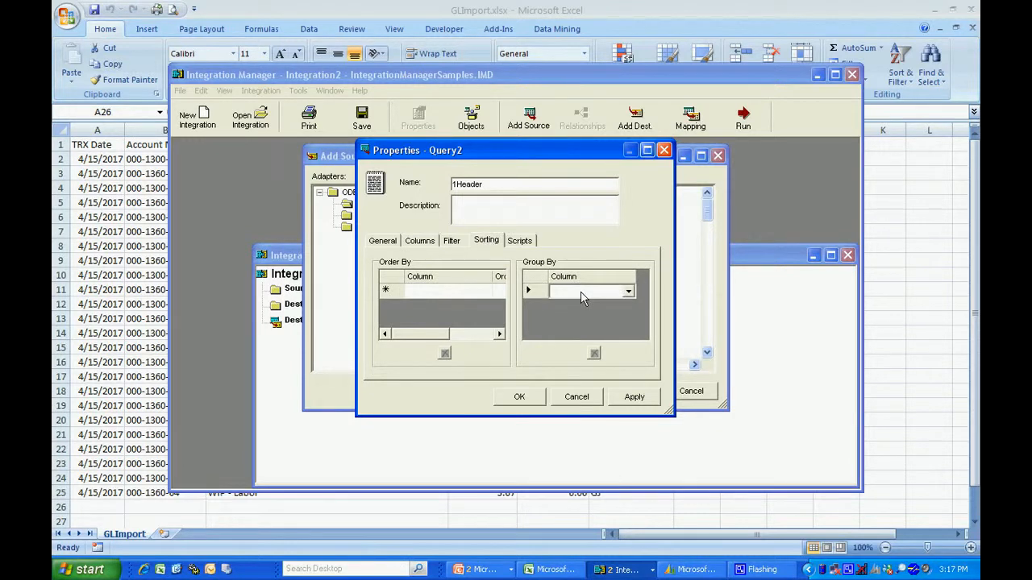
{"action": "left_click", "coordinate": [628, 294]}
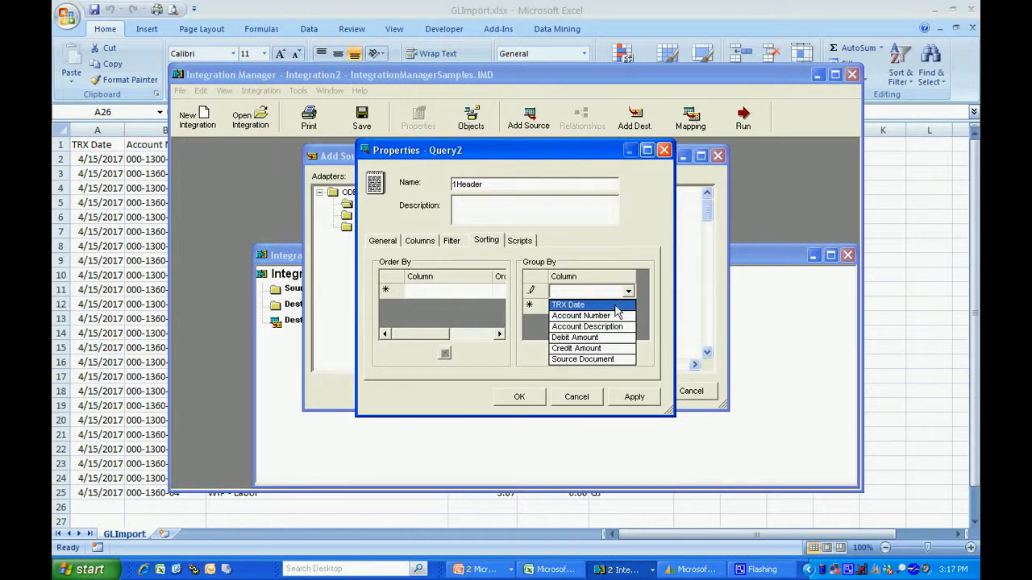
{"action": "left_click", "coordinate": [581, 305]}
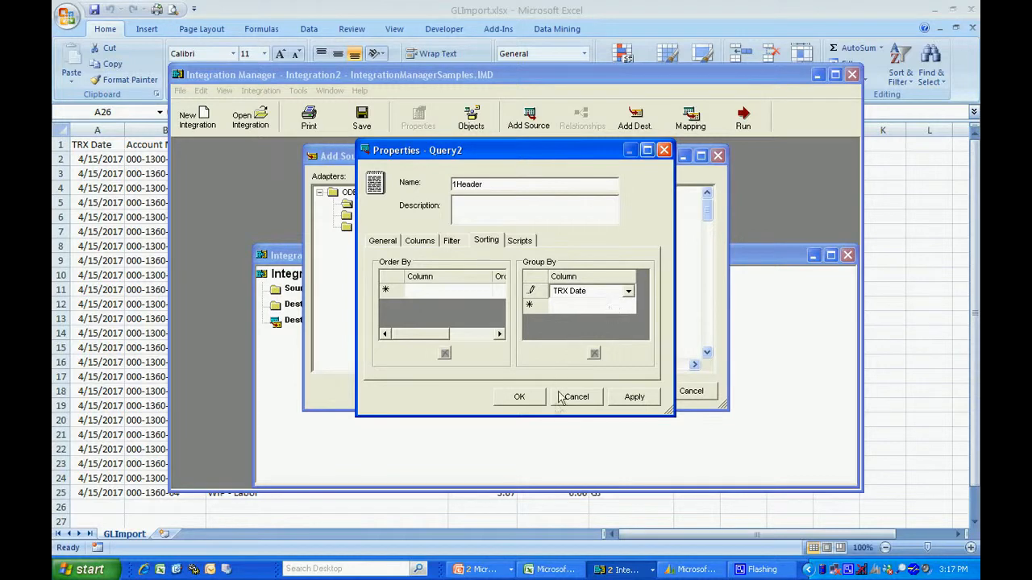
{"action": "left_click", "coordinate": [522, 400]}
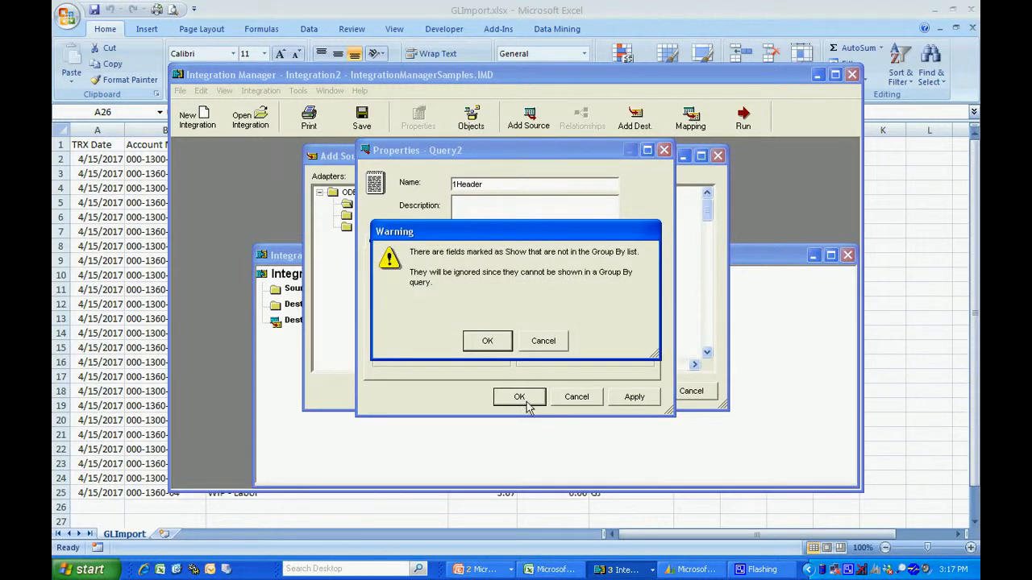
{"action": "left_click", "coordinate": [489, 342]}
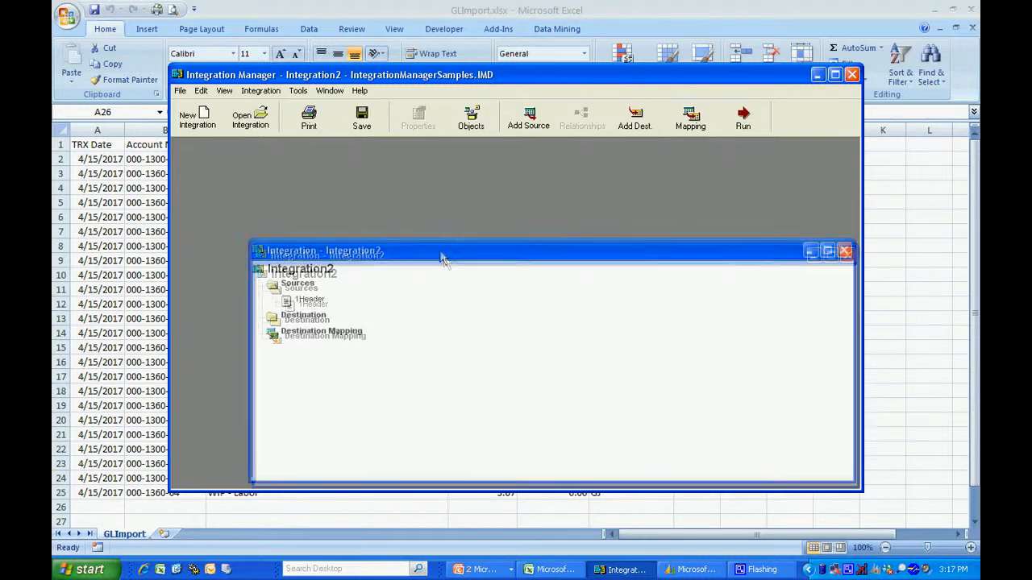
Step: Add a second new text source to the integration and name it 1Detail
{"action": "left_click_drag", "start_coordinate": [448, 258], "coordinate": [391, 180]}
{"action": "left_click", "coordinate": [535, 118]}
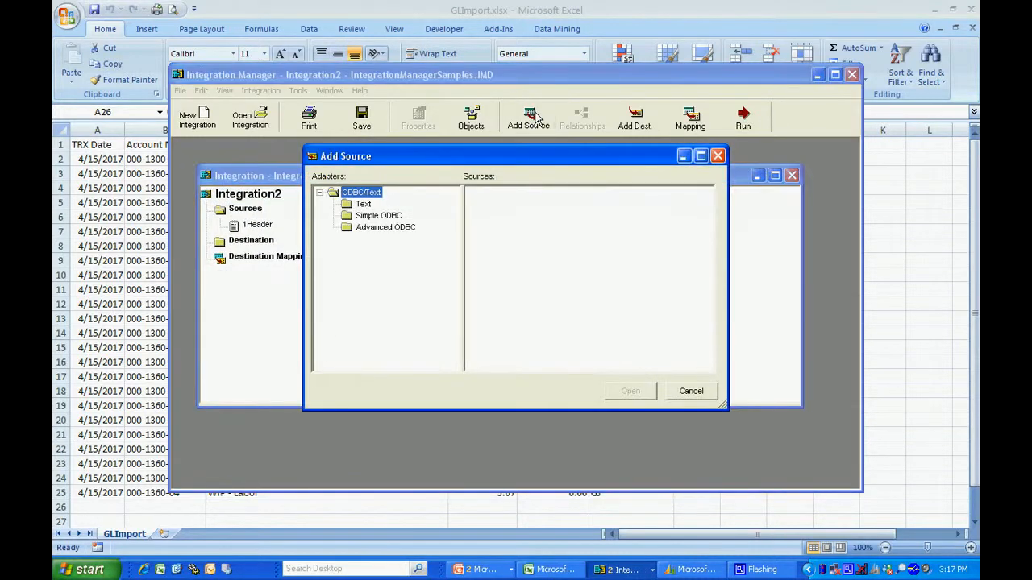
{"action": "left_click", "coordinate": [360, 204]}
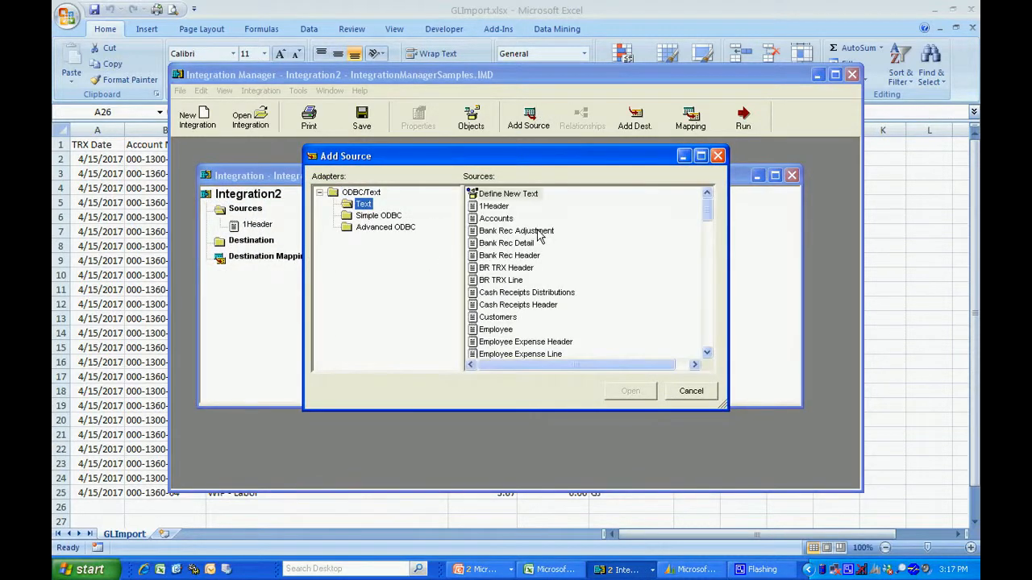
{"action": "double_click", "coordinate": [499, 195]}
{"action": "type", "text": "1Detail"}
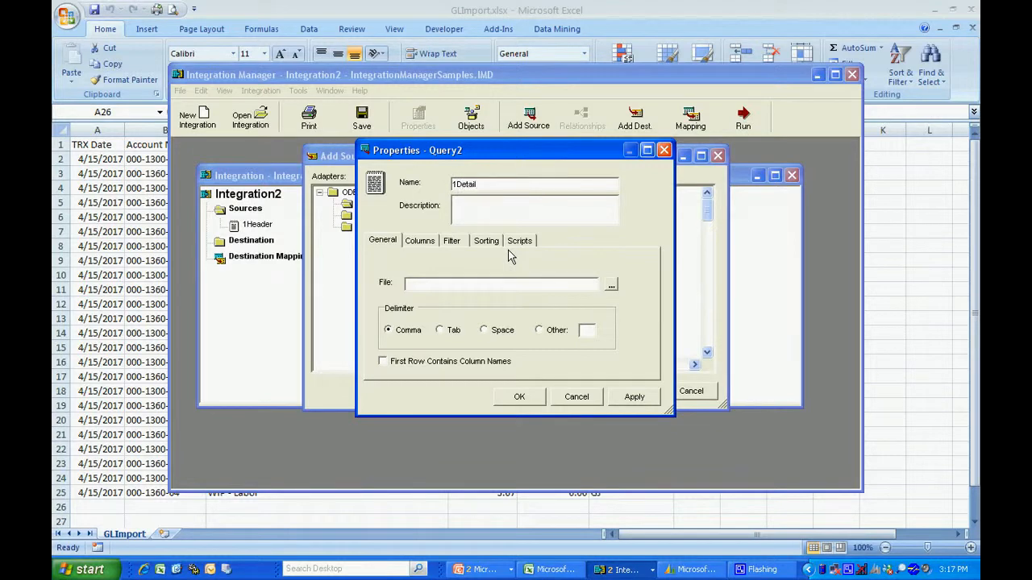
Step: Assign GLImport.csv to the 1Detail source and mark its first row as containing column names
{"action": "left_click", "coordinate": [611, 285]}
{"action": "left_click", "coordinate": [409, 167]}
{"action": "left_click", "coordinate": [631, 293]}
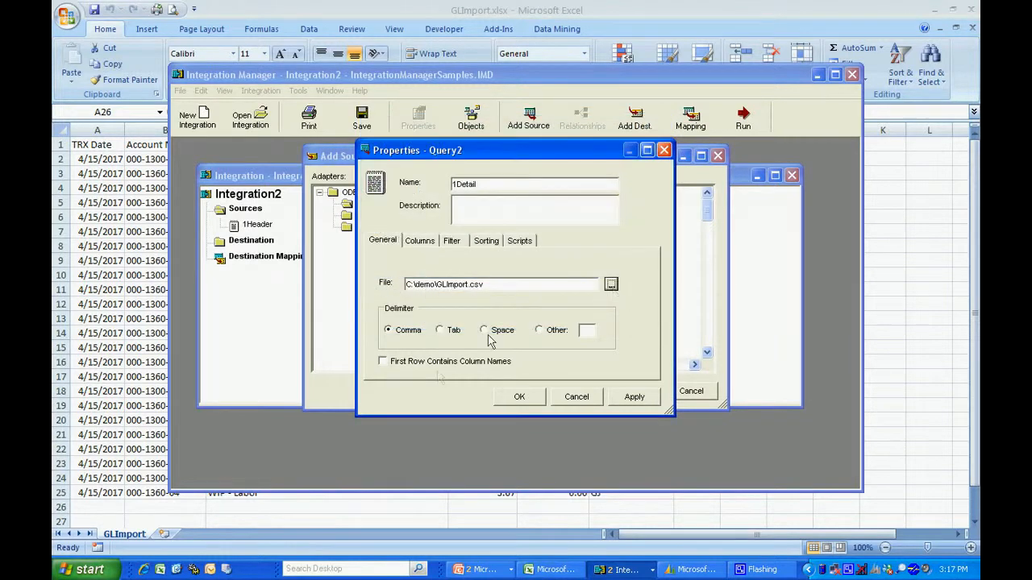
{"action": "left_click", "coordinate": [395, 362]}
{"action": "left_click", "coordinate": [642, 402]}
Step: Mark TRX Date as the key column of the 1Detail source and save the source
{"action": "left_click", "coordinate": [421, 242]}
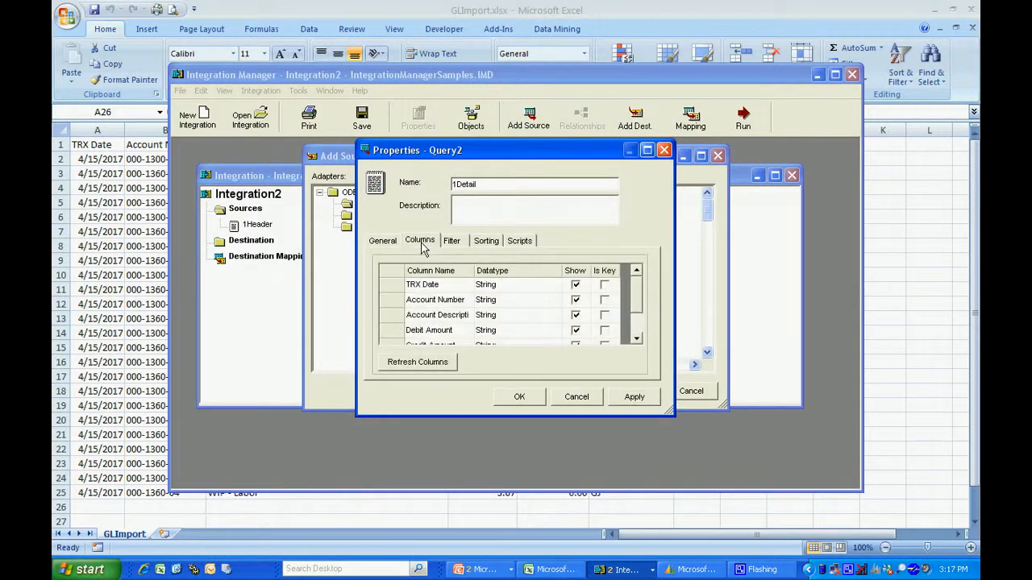
{"action": "left_click", "coordinate": [605, 288]}
{"action": "left_click", "coordinate": [522, 396]}
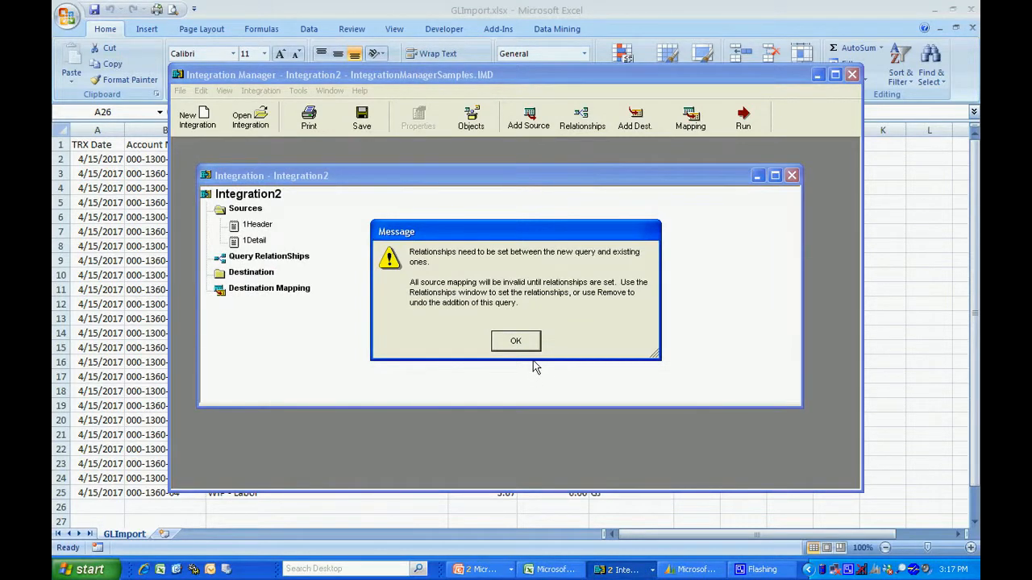
{"action": "left_click", "coordinate": [520, 343]}
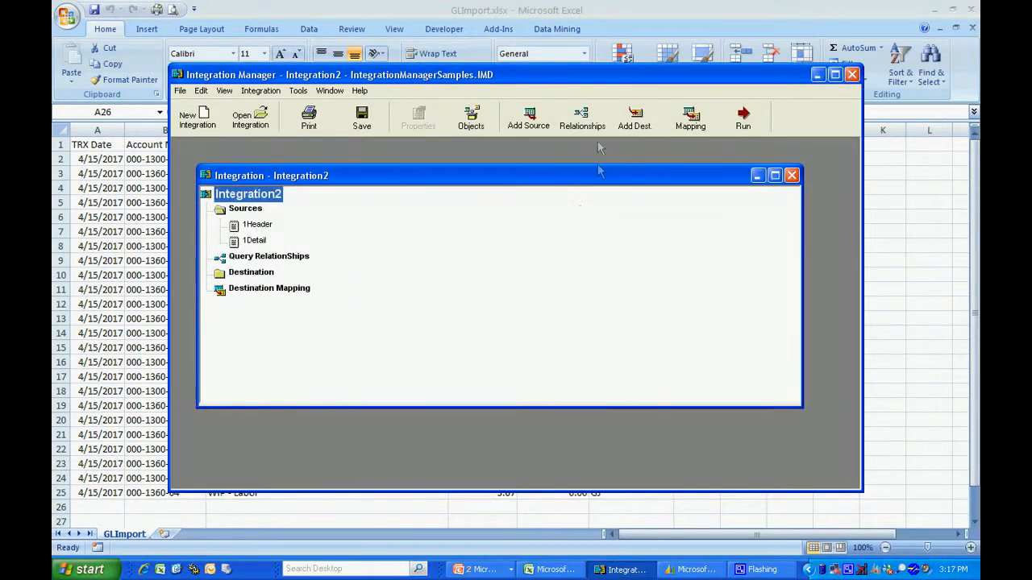
Step: Create a query relationship linking TRX Date in 1Header to TRX Date in 1Detail
{"action": "left_click", "coordinate": [583, 120]}
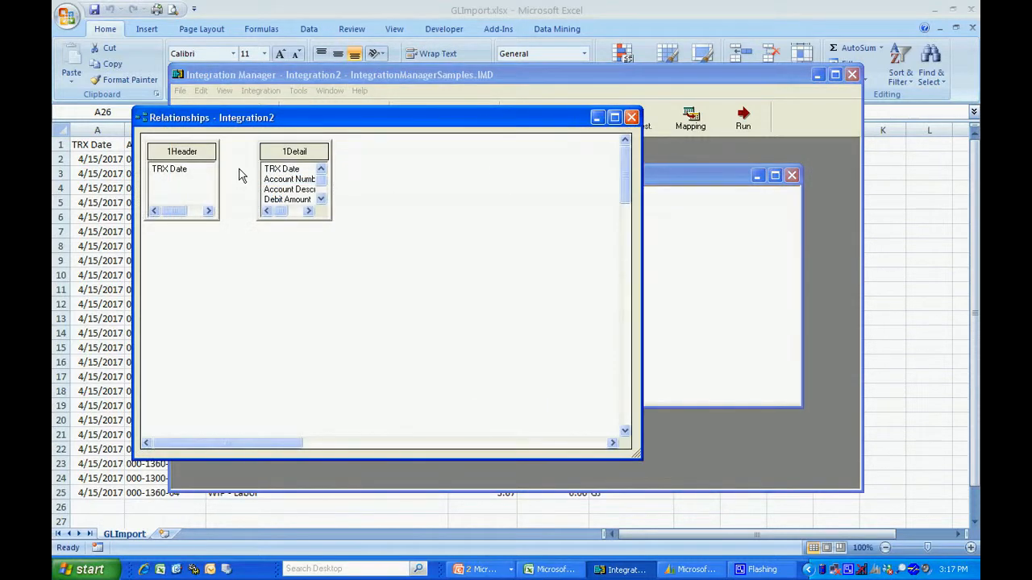
{"action": "left_click_drag", "start_coordinate": [196, 172], "coordinate": [272, 174]}
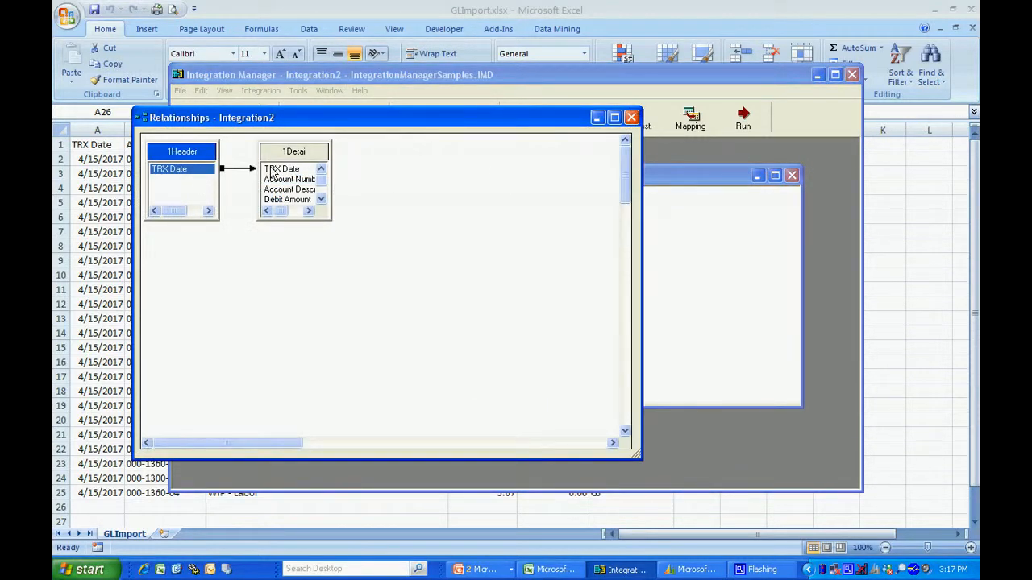
{"action": "left_click", "coordinate": [633, 118]}
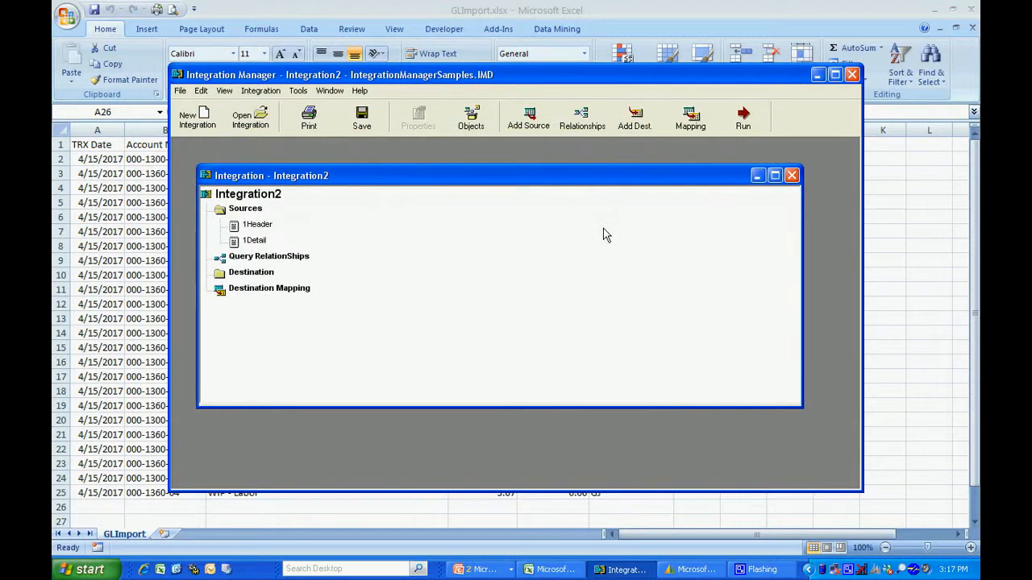
Step: Add the Microsoft Dynamics GP Financial destination General Journal to the integration
{"action": "left_click", "coordinate": [636, 119]}
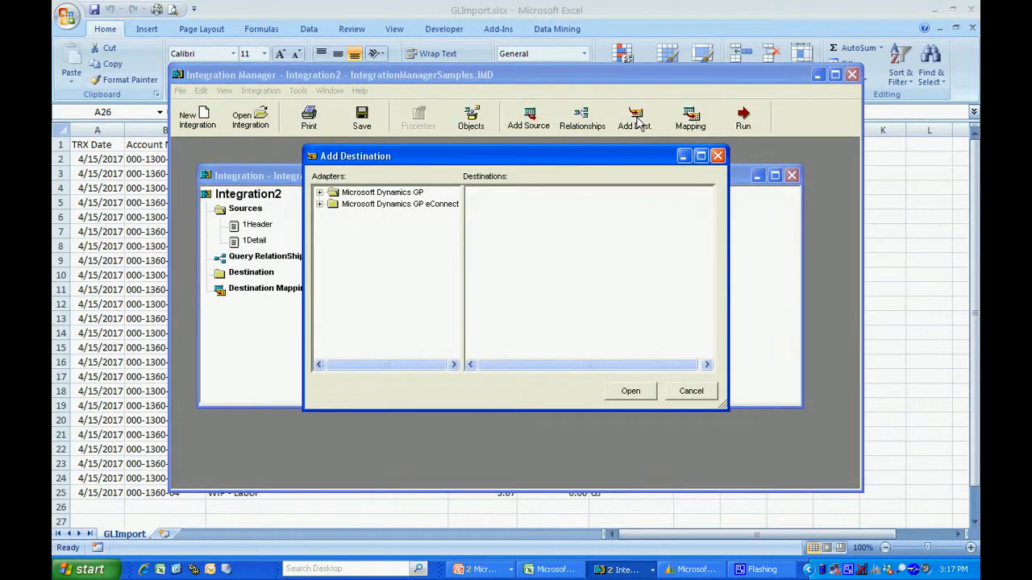
{"action": "left_click", "coordinate": [319, 193]}
{"action": "left_click", "coordinate": [352, 206]}
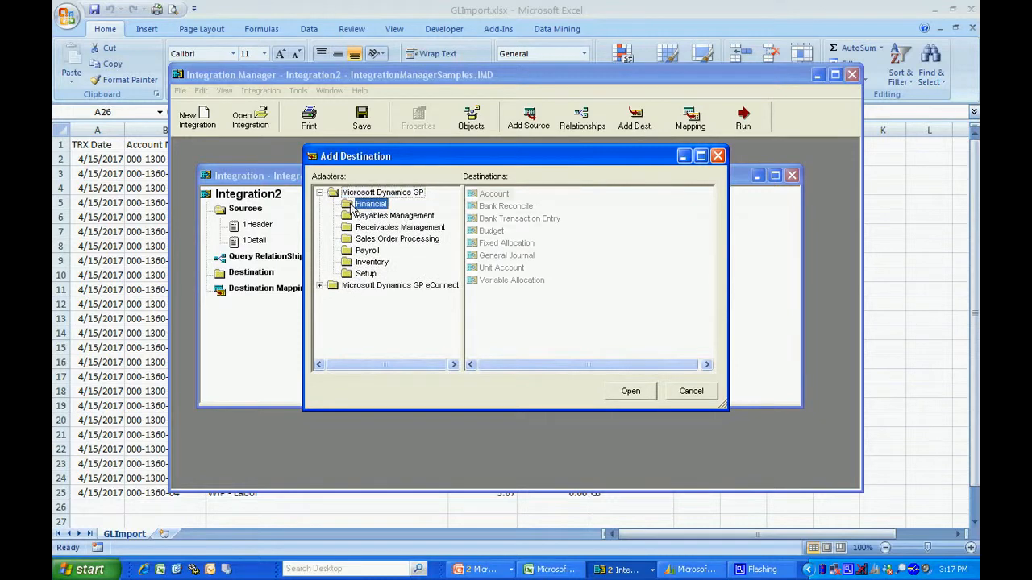
{"action": "double_click", "coordinate": [507, 256]}
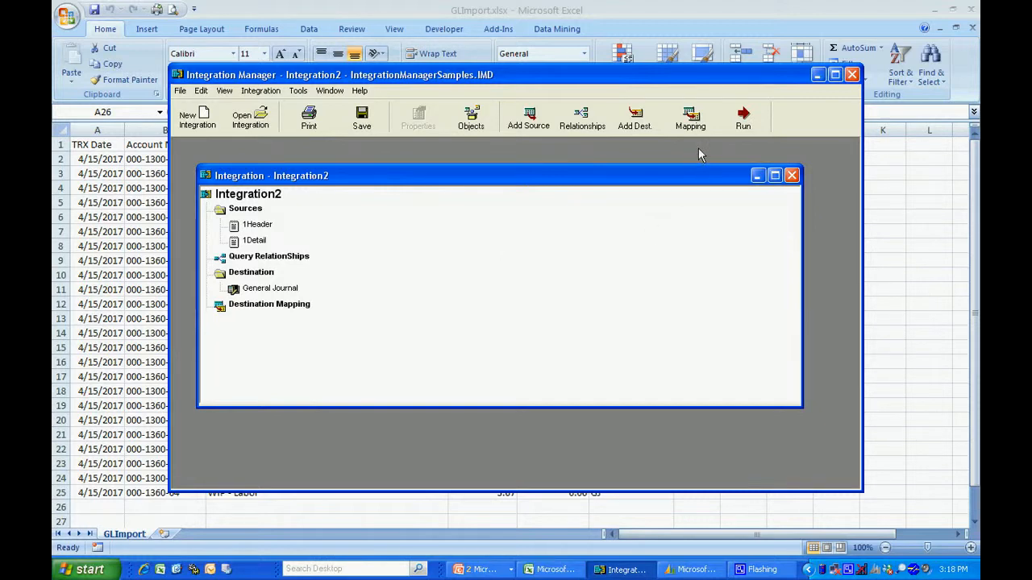
Step: Open the integration's destination mapping and map the General Journal Batch ID to the constant GLIMPORT
{"action": "left_click", "coordinate": [690, 117]}
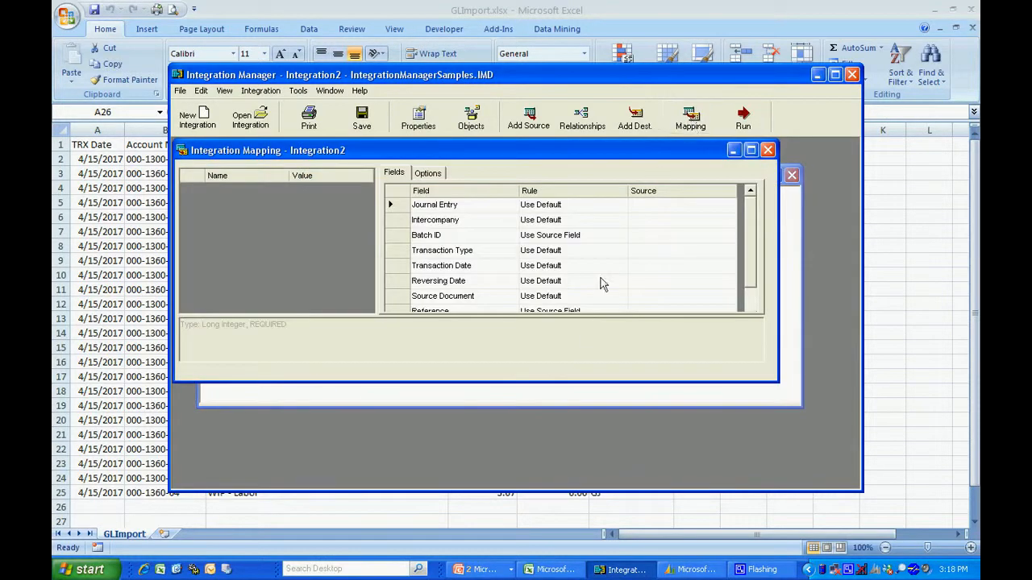
{"action": "left_click", "coordinate": [750, 150]}
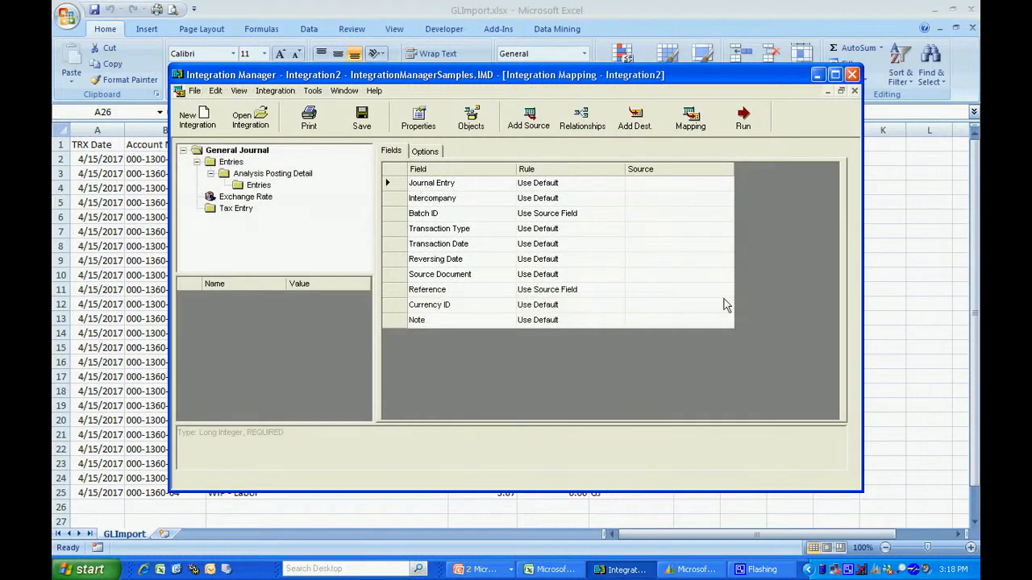
{"action": "left_click", "coordinate": [225, 152]}
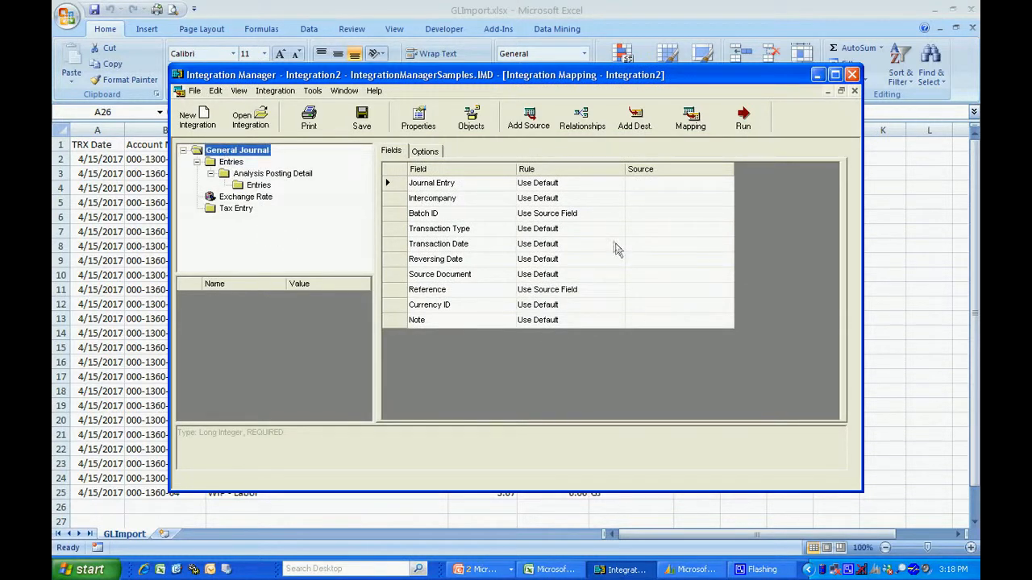
{"action": "left_click", "coordinate": [618, 217]}
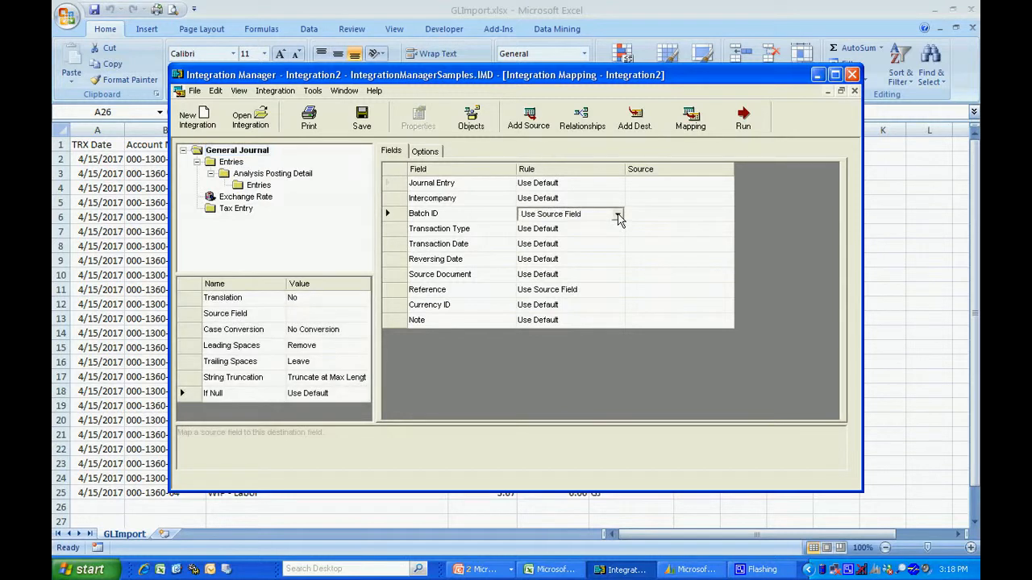
{"action": "left_click", "coordinate": [618, 216]}
{"action": "left_click", "coordinate": [598, 249]}
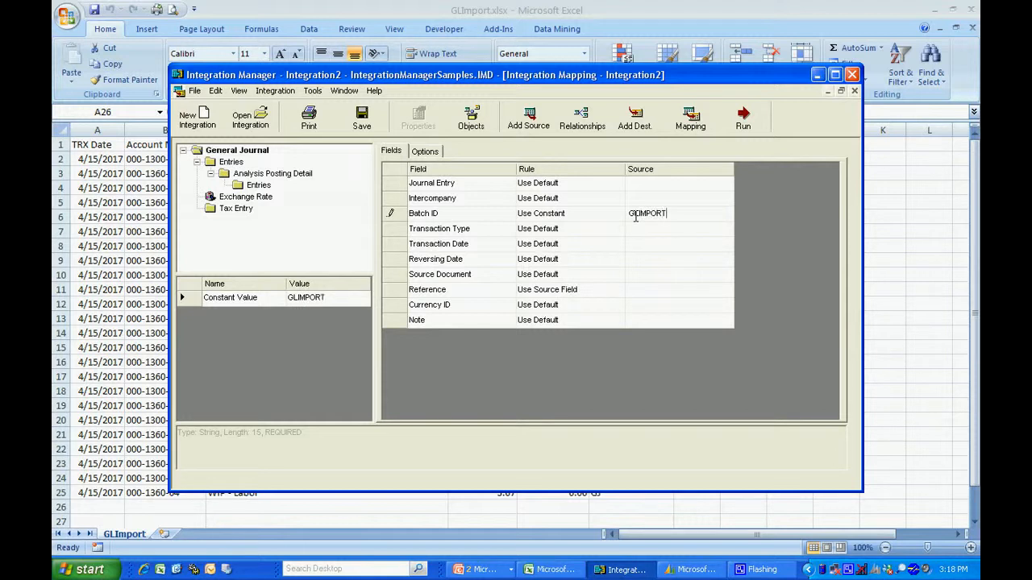
{"action": "key", "text": "Tab"}
Step: Map the General Journal Transaction Date to the source field TRX Date from 1Header
{"action": "left_click", "coordinate": [567, 244]}
{"action": "left_click", "coordinate": [615, 245]}
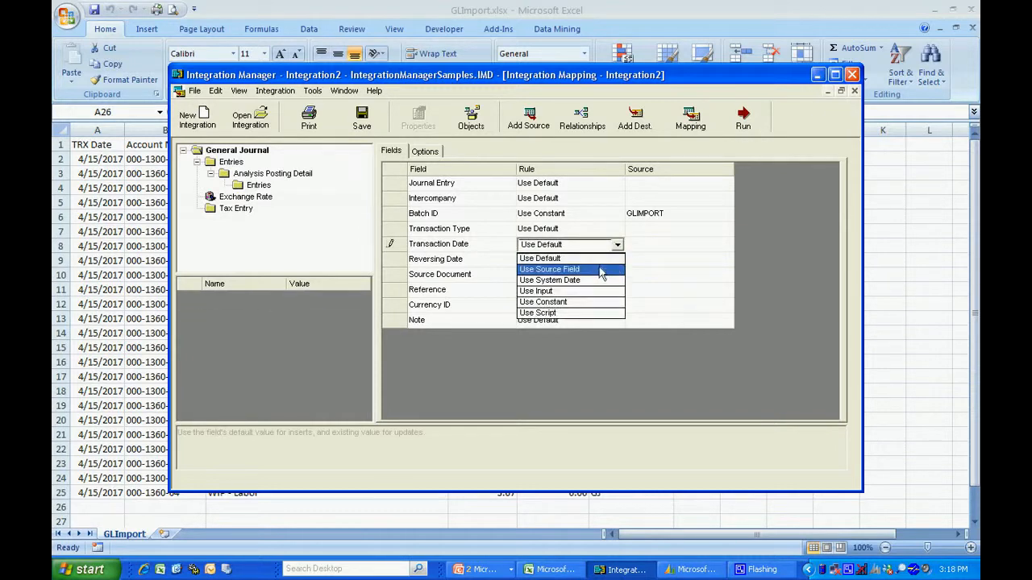
{"action": "left_click", "coordinate": [602, 271]}
{"action": "left_click", "coordinate": [728, 247]}
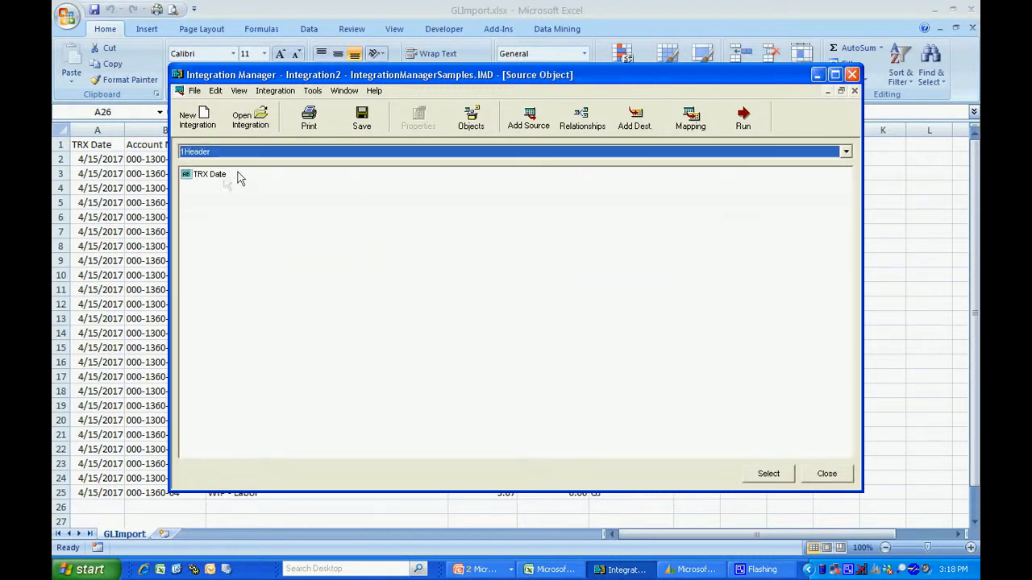
{"action": "left_click", "coordinate": [230, 174]}
{"action": "left_click", "coordinate": [768, 475]}
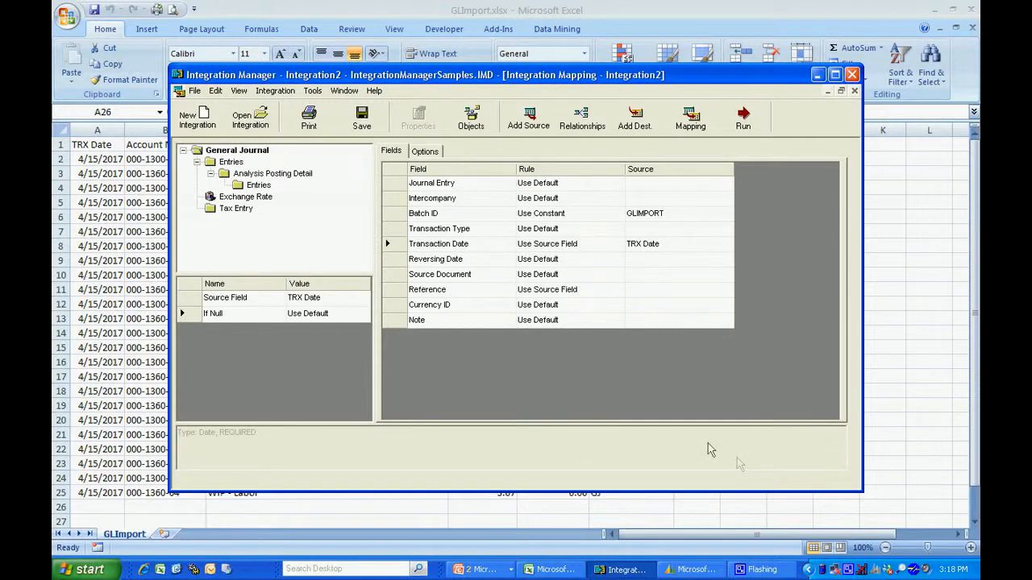
Step: Map the General Journal Reference field to the constant "Gl Import"
{"action": "left_click", "coordinate": [601, 293]}
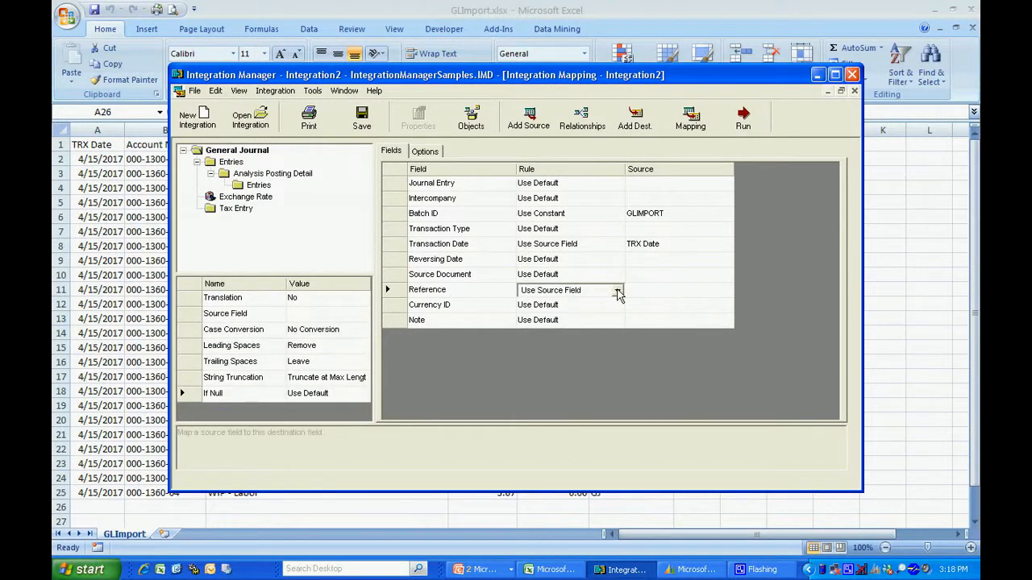
{"action": "left_click", "coordinate": [617, 291]}
{"action": "left_click", "coordinate": [601, 319]}
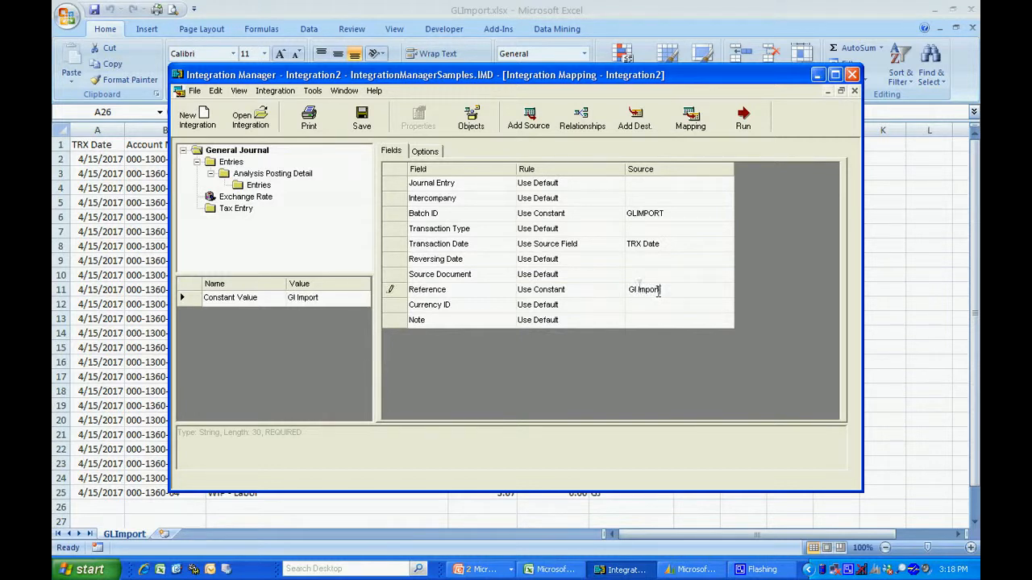
Step: Set the Record Source option of the General Journal Entries to Use Source Recordset with 1Detail as its source
{"action": "left_click", "coordinate": [212, 163]}
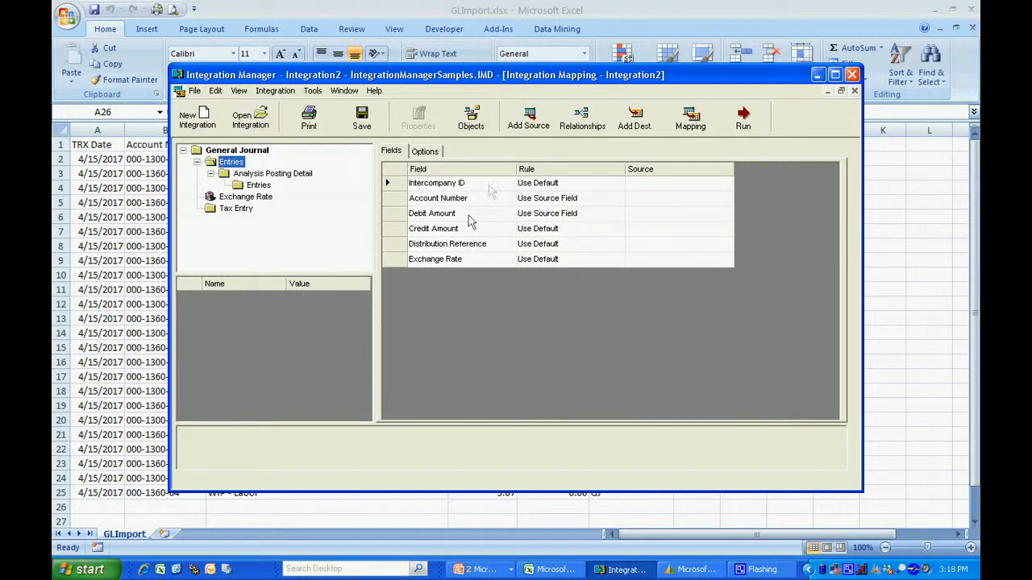
{"action": "left_click", "coordinate": [425, 153]}
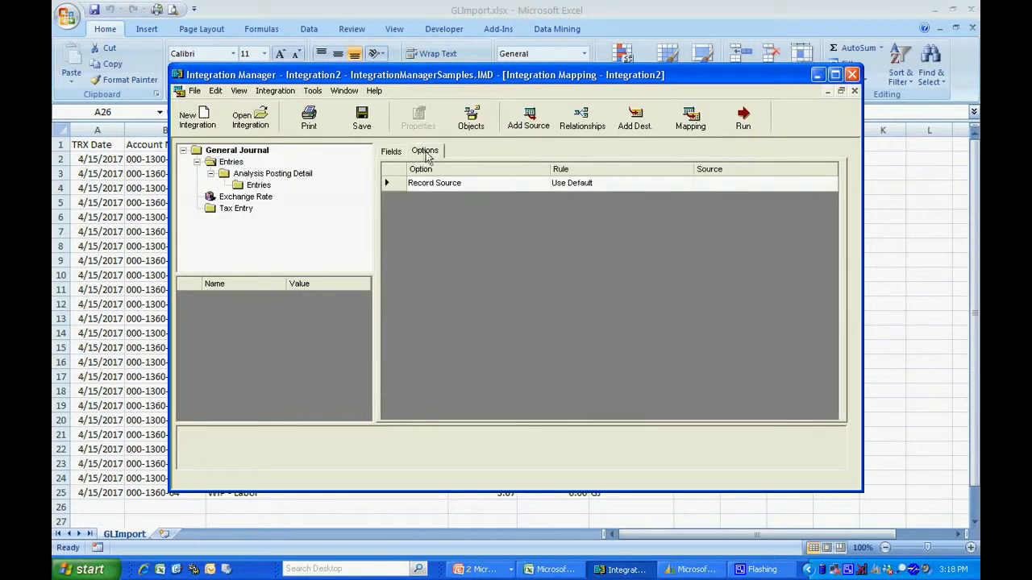
{"action": "left_click", "coordinate": [683, 185]}
{"action": "left_click", "coordinate": [685, 183]}
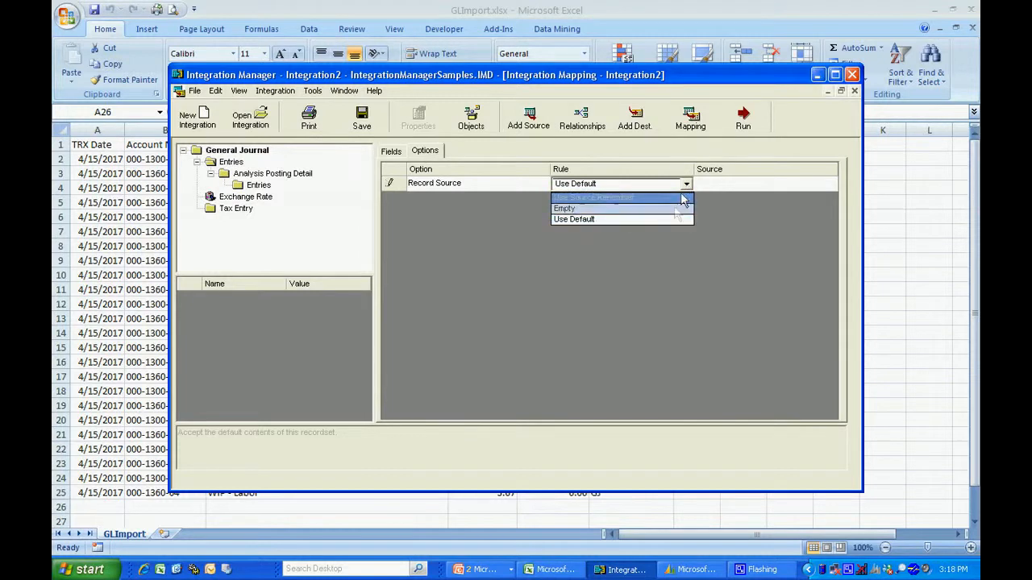
{"action": "left_click", "coordinate": [681, 198]}
{"action": "left_click", "coordinate": [757, 186]}
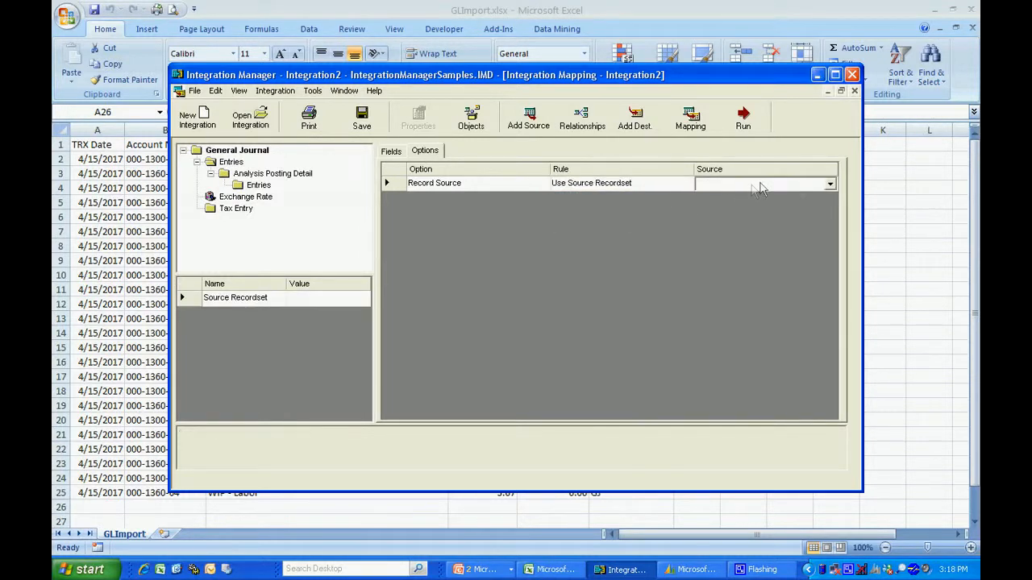
{"action": "left_click", "coordinate": [830, 184]}
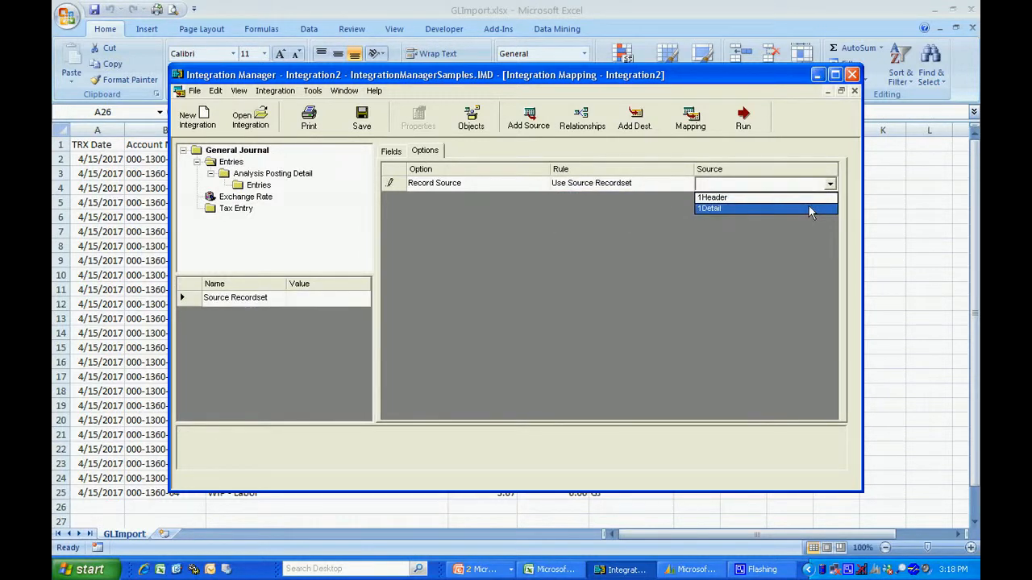
{"action": "left_click", "coordinate": [808, 209]}
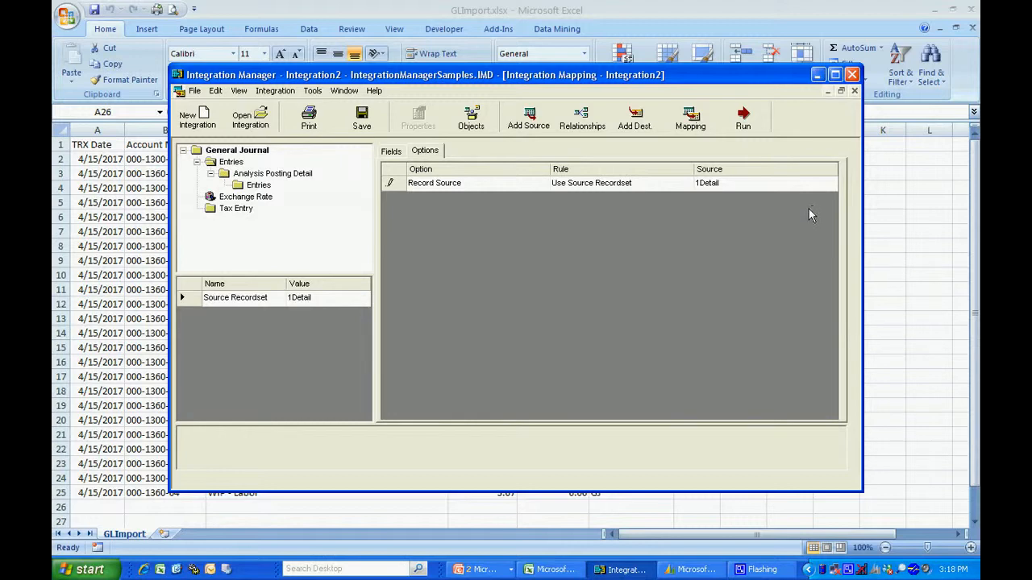
Step: Map the Account Number field of the Entries to the source field Account Number from 1Detail
{"action": "left_click", "coordinate": [391, 153]}
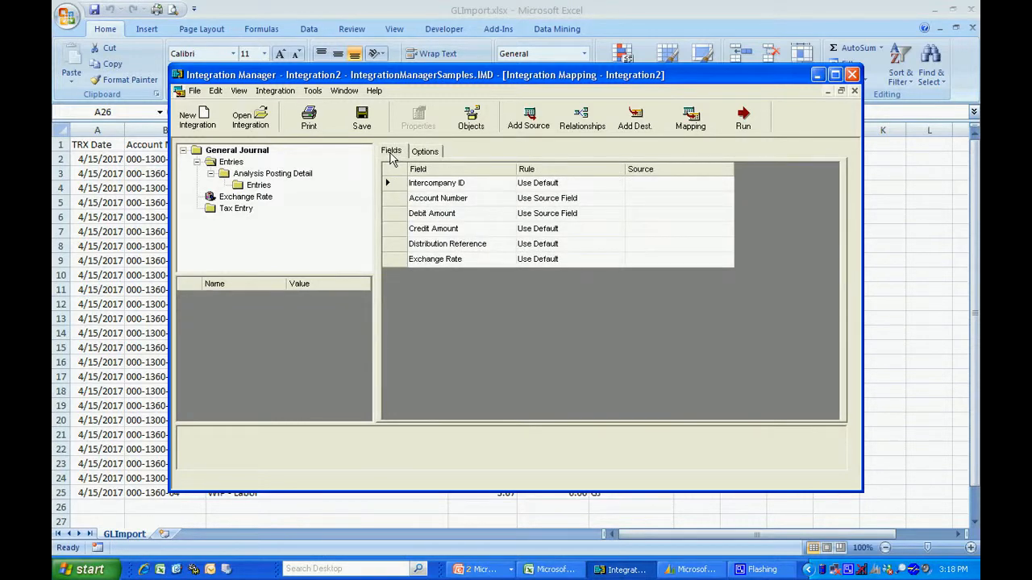
{"action": "left_click", "coordinate": [647, 197]}
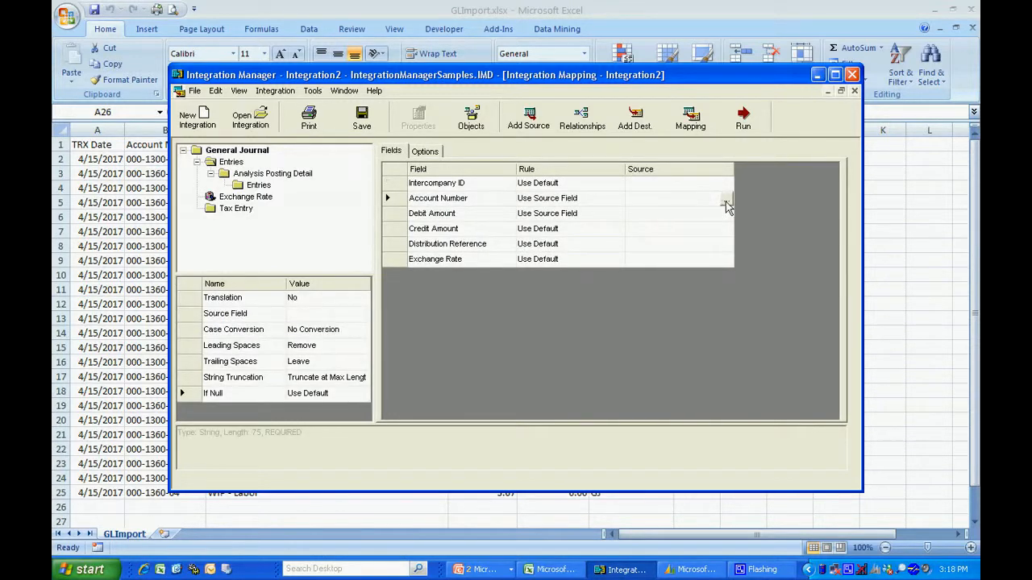
{"action": "left_click", "coordinate": [725, 201]}
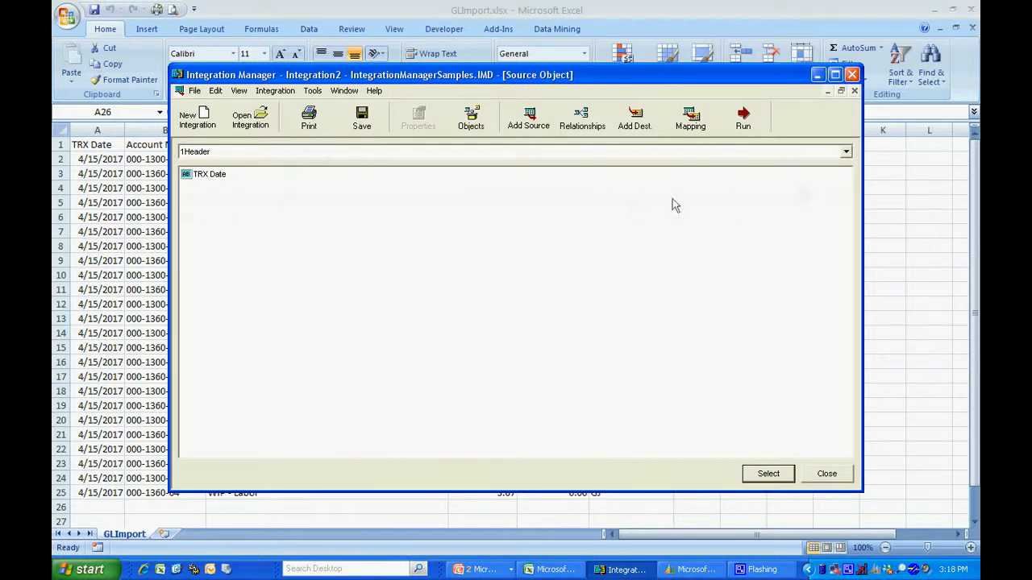
{"action": "left_click", "coordinate": [844, 151]}
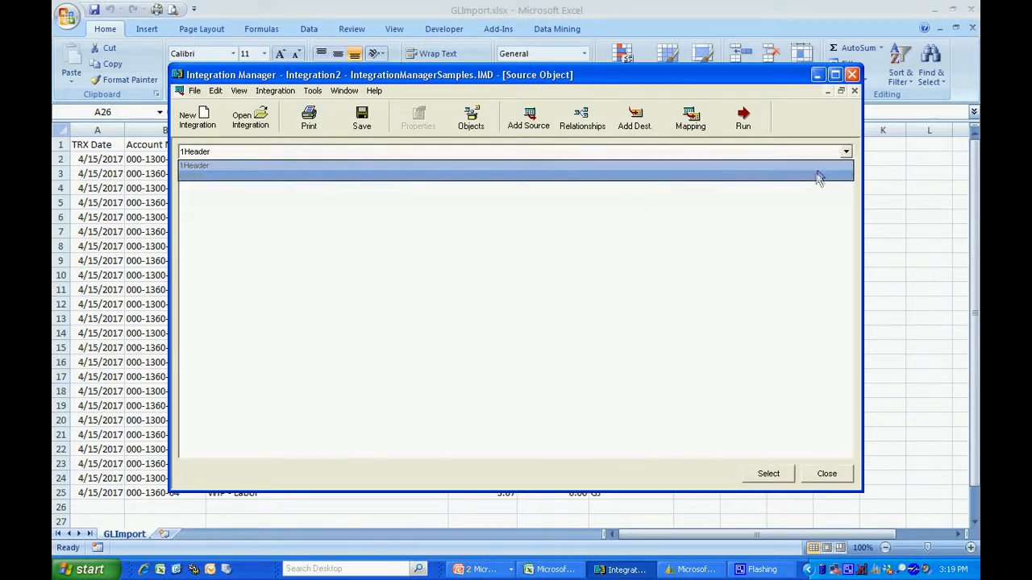
{"action": "left_click", "coordinate": [816, 178]}
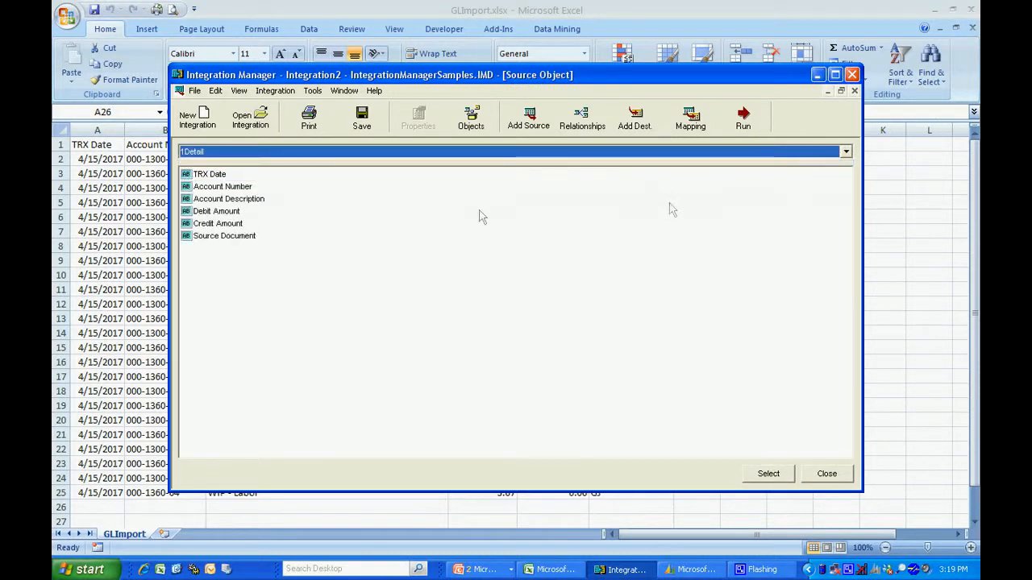
{"action": "double_click", "coordinate": [230, 188]}
Step: Map the Debit Amount field of the Entries to the source field Debit Amount from 1Detail
{"action": "left_click", "coordinate": [677, 219]}
{"action": "left_click", "coordinate": [728, 216]}
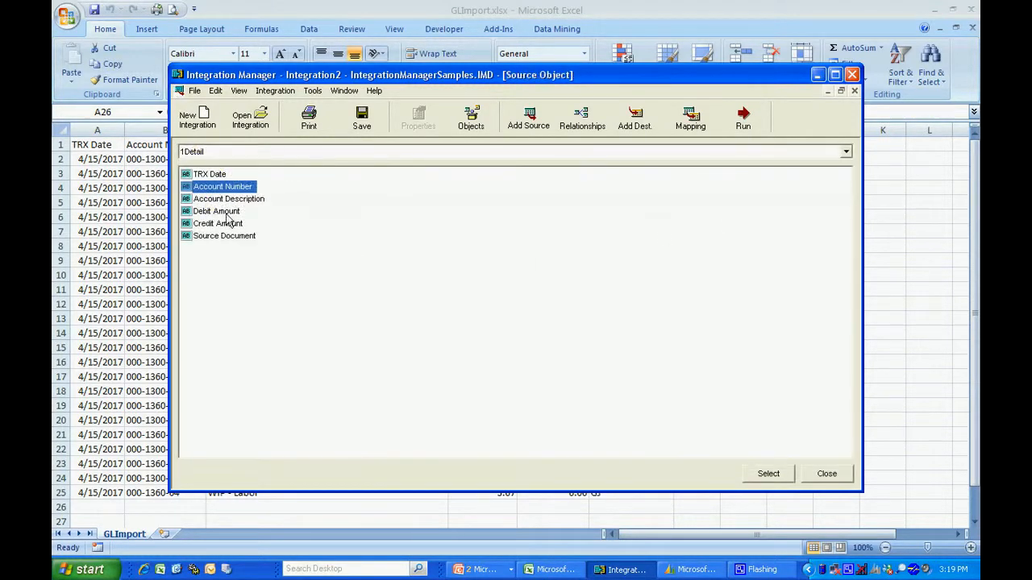
{"action": "double_click", "coordinate": [219, 212]}
Step: Map the Credit Amount field of the Entries to the source field Credit Amount with the Use Source Field rule
{"action": "left_click", "coordinate": [616, 233]}
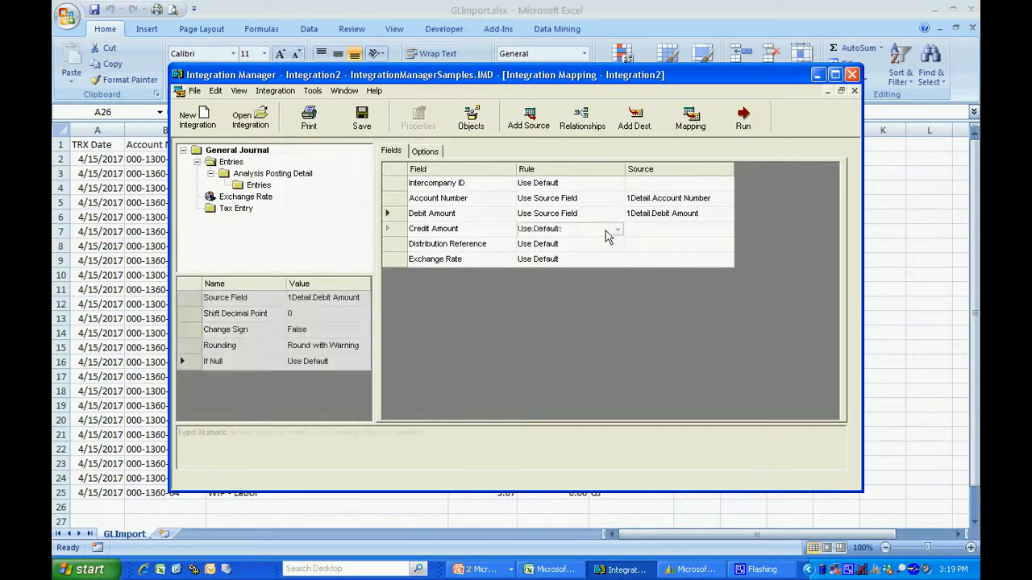
{"action": "left_click", "coordinate": [617, 231]}
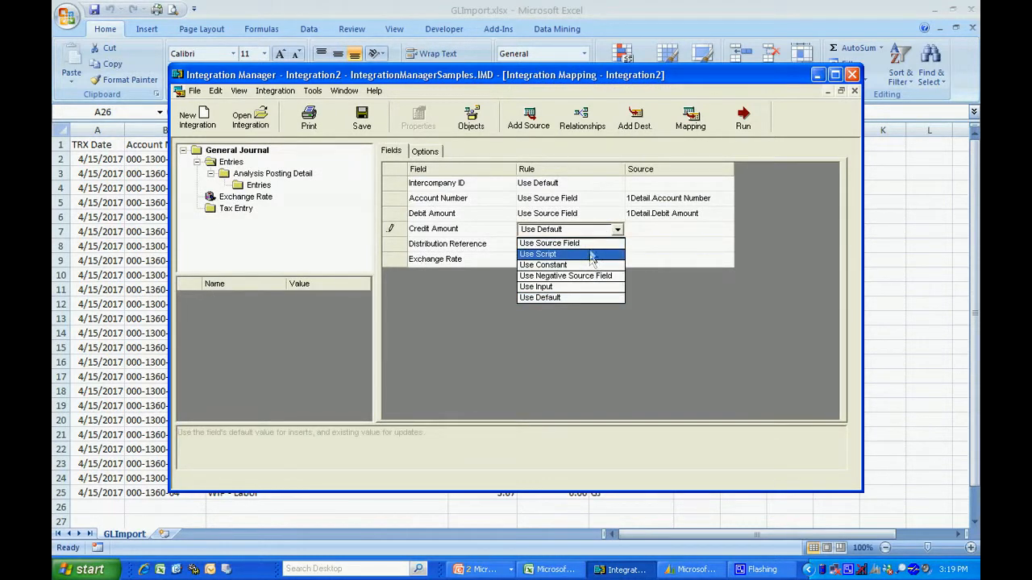
{"action": "left_click", "coordinate": [611, 242]}
{"action": "left_click", "coordinate": [726, 232]}
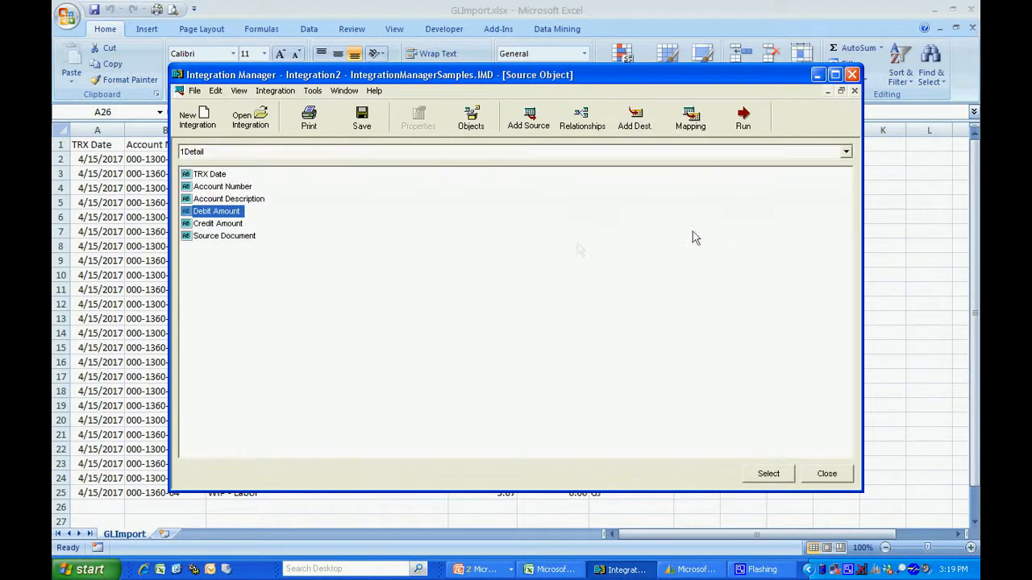
{"action": "double_click", "coordinate": [231, 224]}
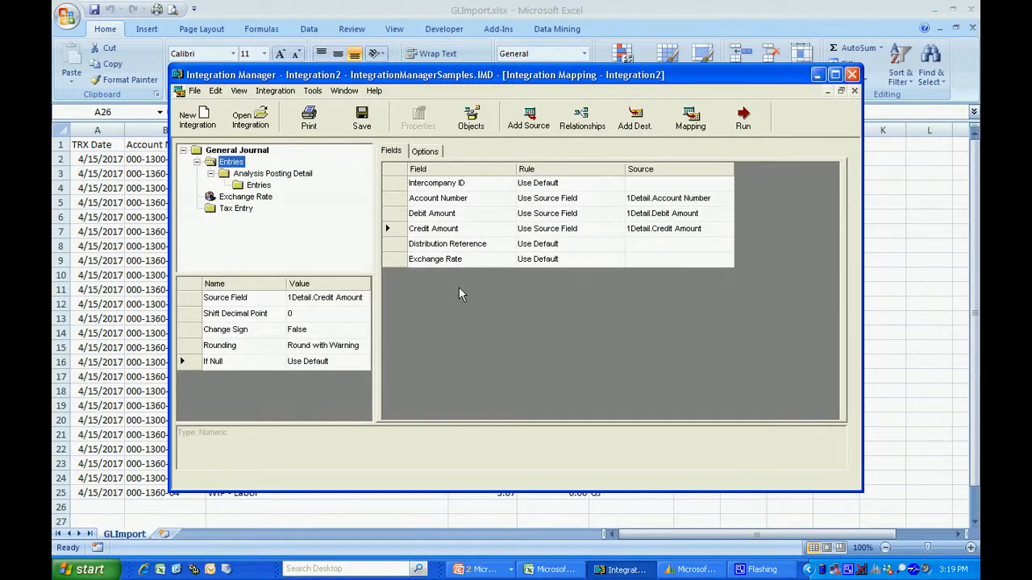
Step: Map the Distribution Reference field of the Entries to the source field Source Document from 1Detail
{"action": "left_click", "coordinate": [608, 245]}
{"action": "left_click", "coordinate": [616, 244]}
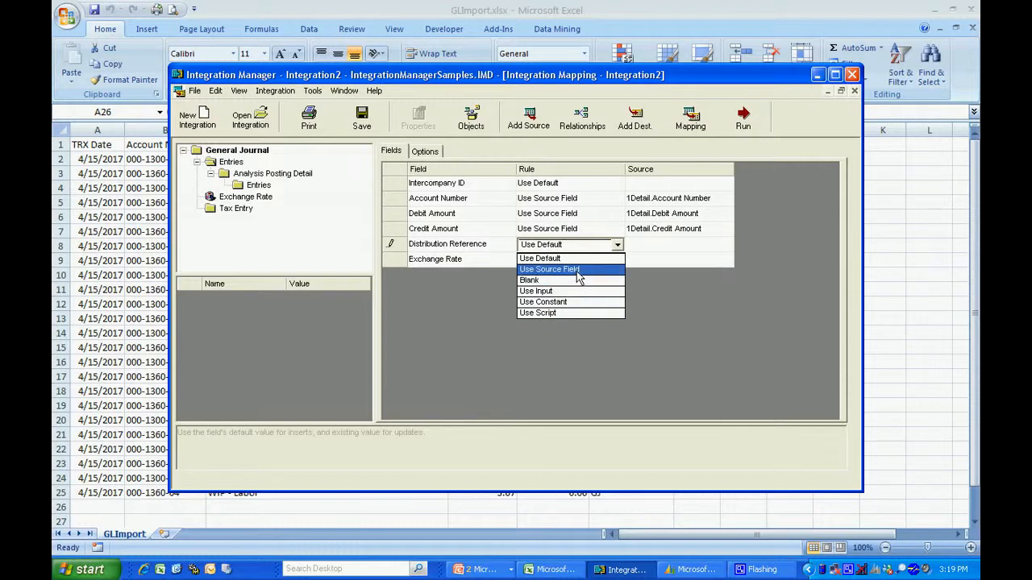
{"action": "left_click", "coordinate": [574, 269]}
{"action": "left_click", "coordinate": [726, 245]}
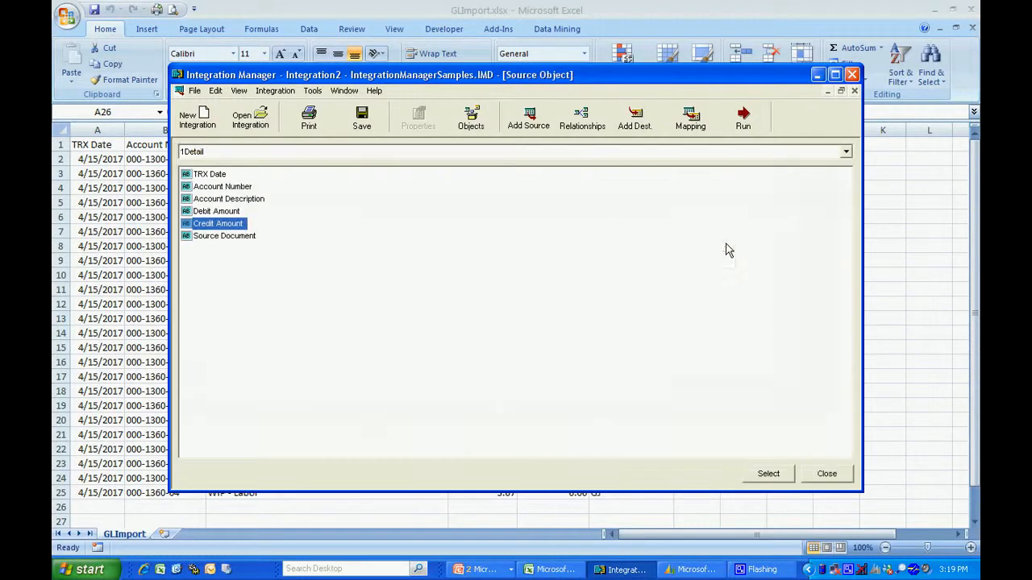
{"action": "double_click", "coordinate": [232, 236]}
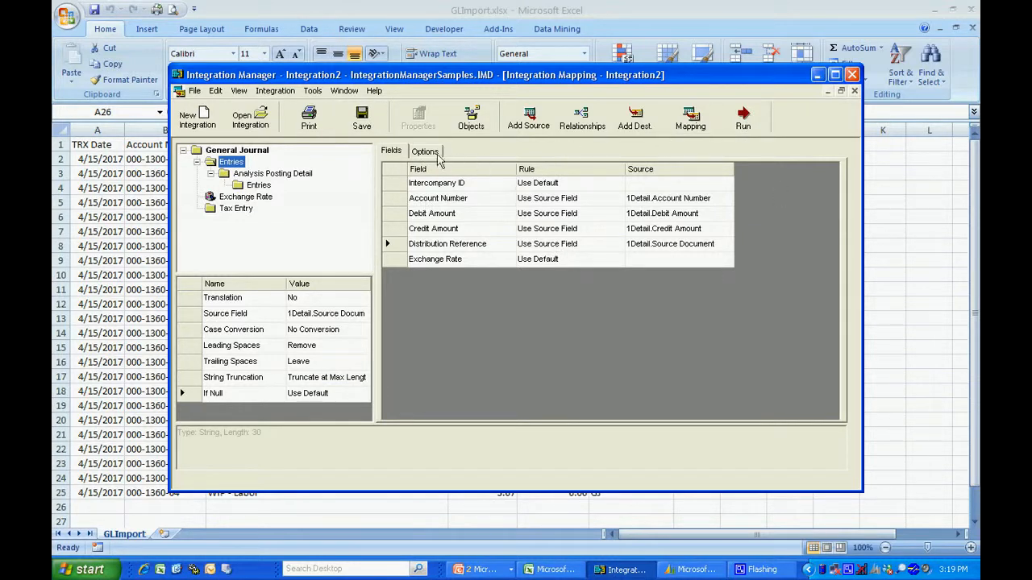
Step: Set the General Journal's Missing Batch option to Add New Batch and run the integration
{"action": "left_click", "coordinate": [256, 153]}
{"action": "left_click", "coordinate": [414, 153]}
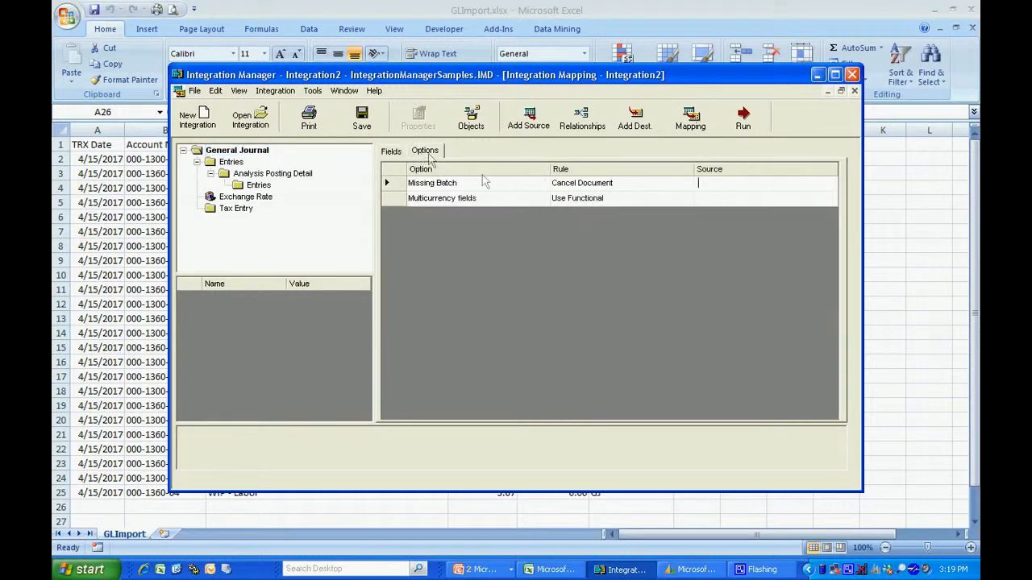
{"action": "left_click", "coordinate": [677, 184]}
{"action": "left_click", "coordinate": [686, 184]}
{"action": "left_click", "coordinate": [664, 208]}
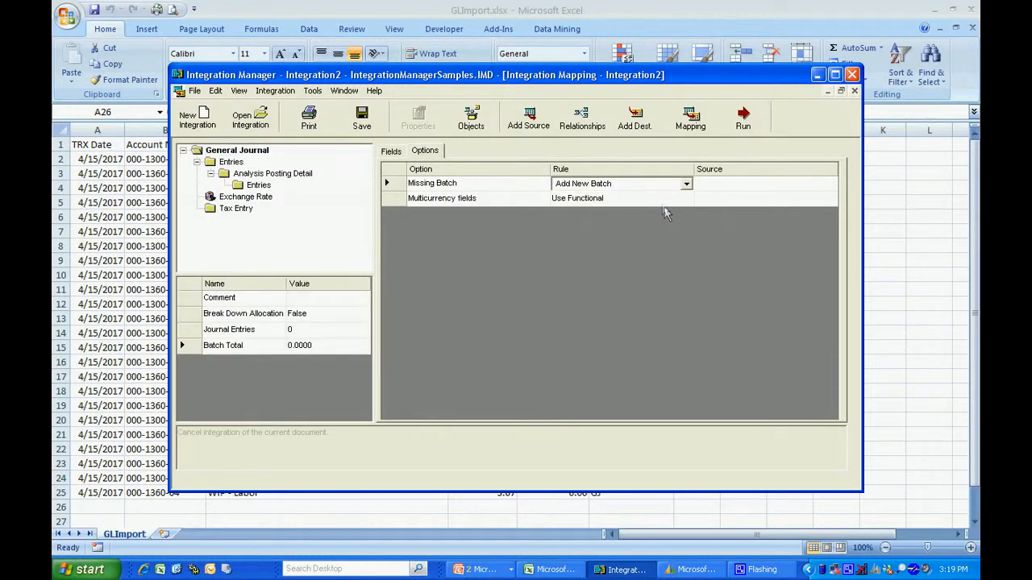
{"action": "left_click", "coordinate": [743, 117]}
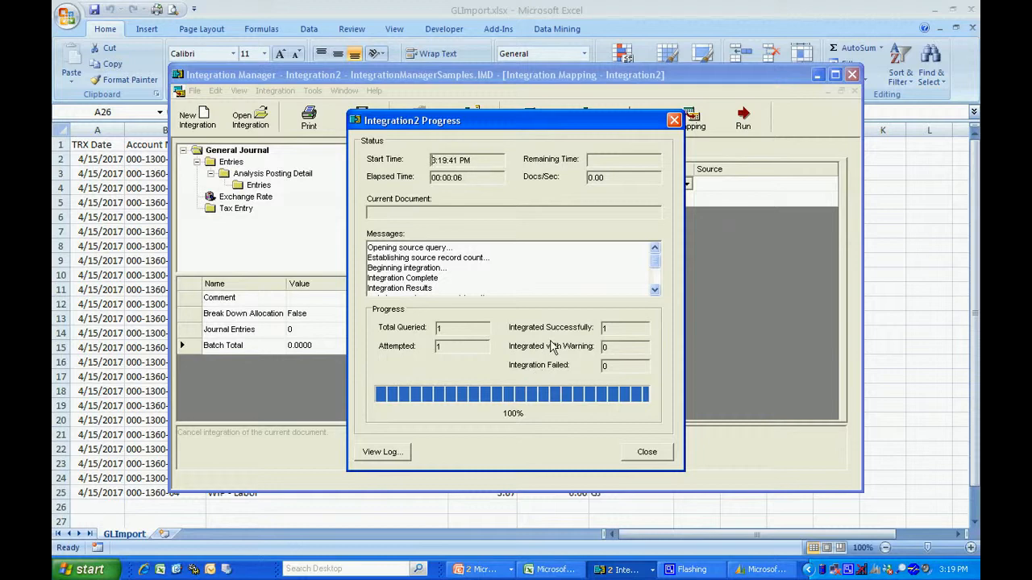
Step: Switch to Microsoft Dynamics GP and review the distribution lines of the last journal entry in Transaction Entry, browsing by Journal Entry in a taller window
{"action": "left_click", "coordinate": [759, 569]}
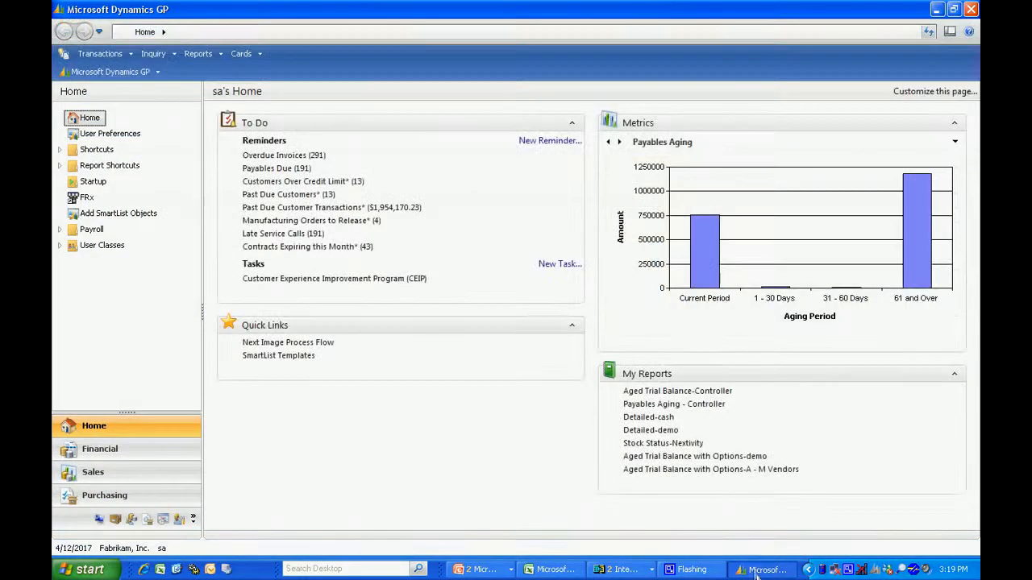
{"action": "left_click", "coordinate": [100, 53]}
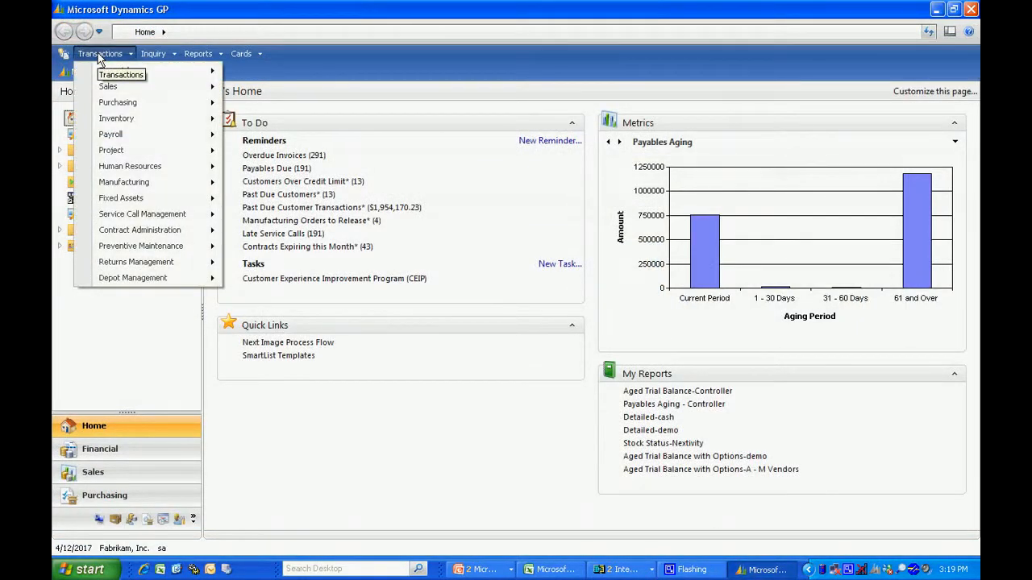
{"action": "mouse_move", "coordinate": [102, 72]}
{"action": "left_click", "coordinate": [257, 71]}
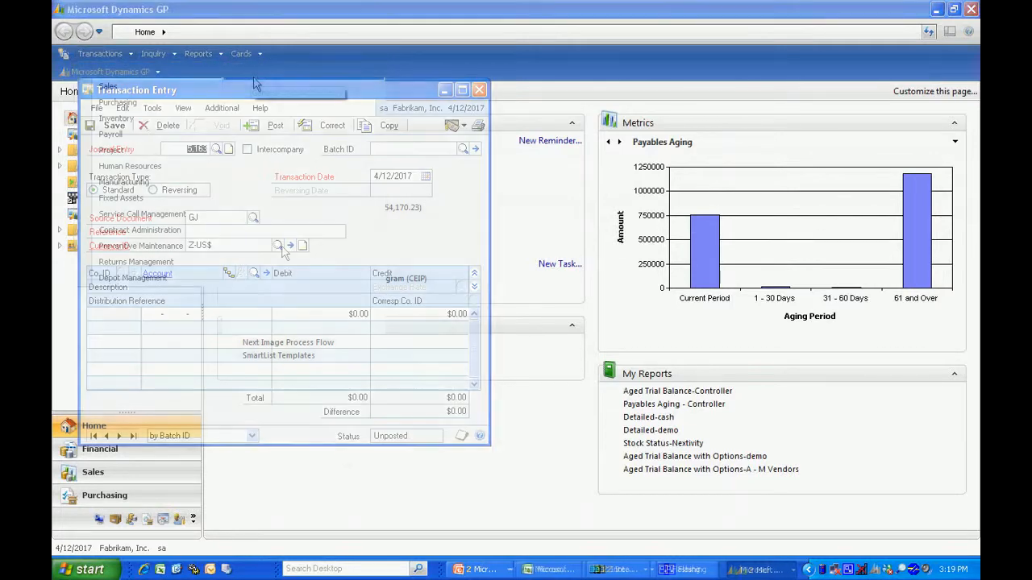
{"action": "left_click", "coordinate": [181, 459]}
{"action": "left_click", "coordinate": [133, 436]}
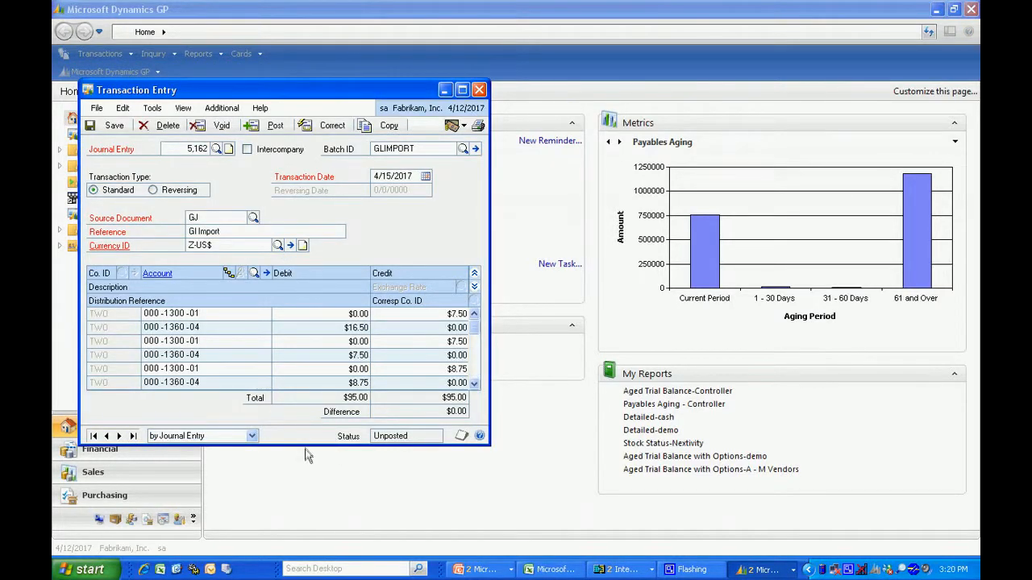
{"action": "left_click_drag", "start_coordinate": [306, 445], "coordinate": [351, 554]}
{"action": "scroll", "coordinate": [482, 453], "scroll_direction": "down", "scroll_amount": 4}
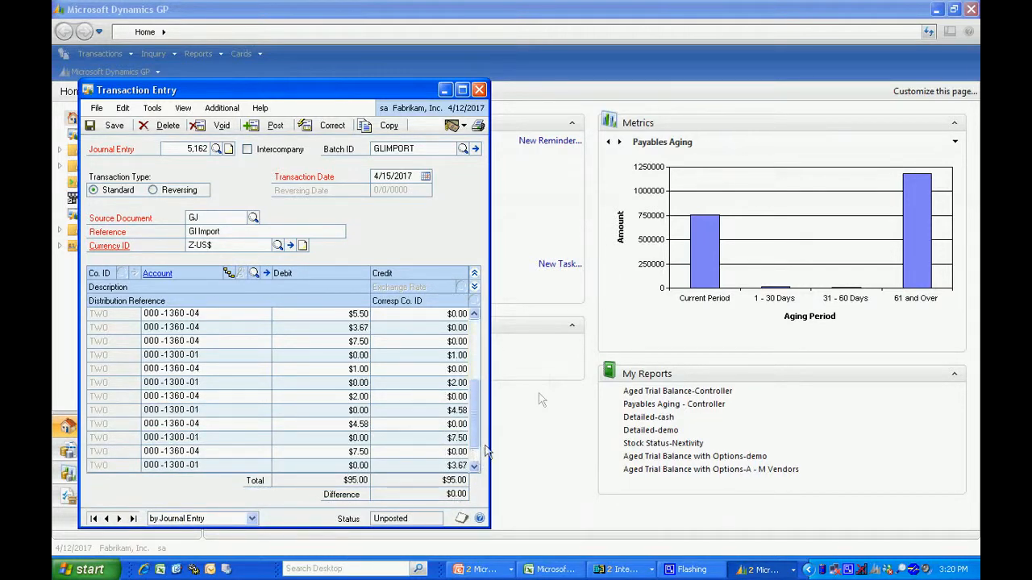